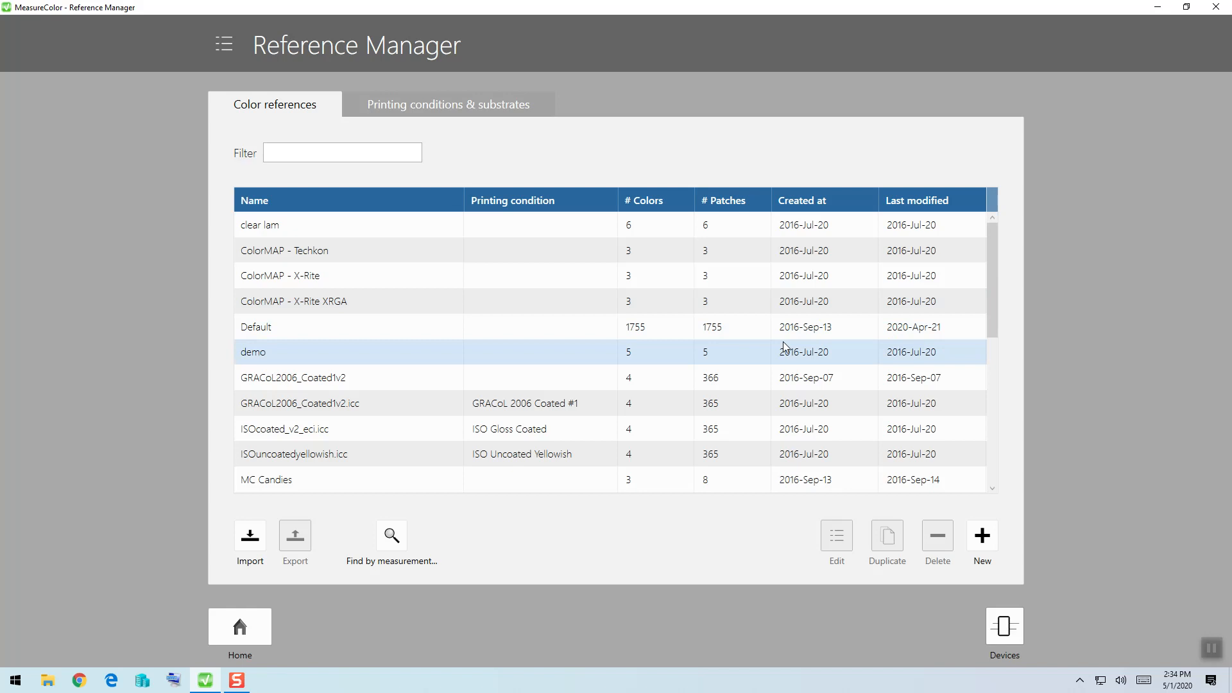
Step: Create a new color reference named "Dans Color Book", keeping MeasureColor as the company
click(982, 537)
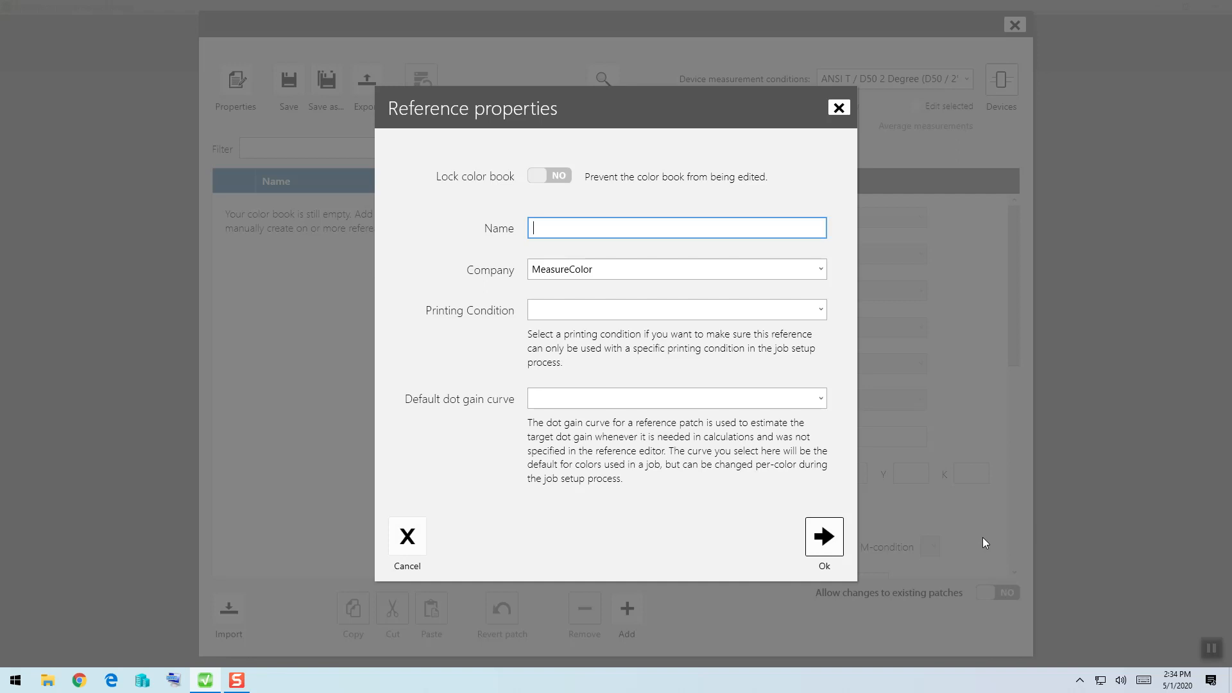
text(Dans Color Book)
click(826, 533)
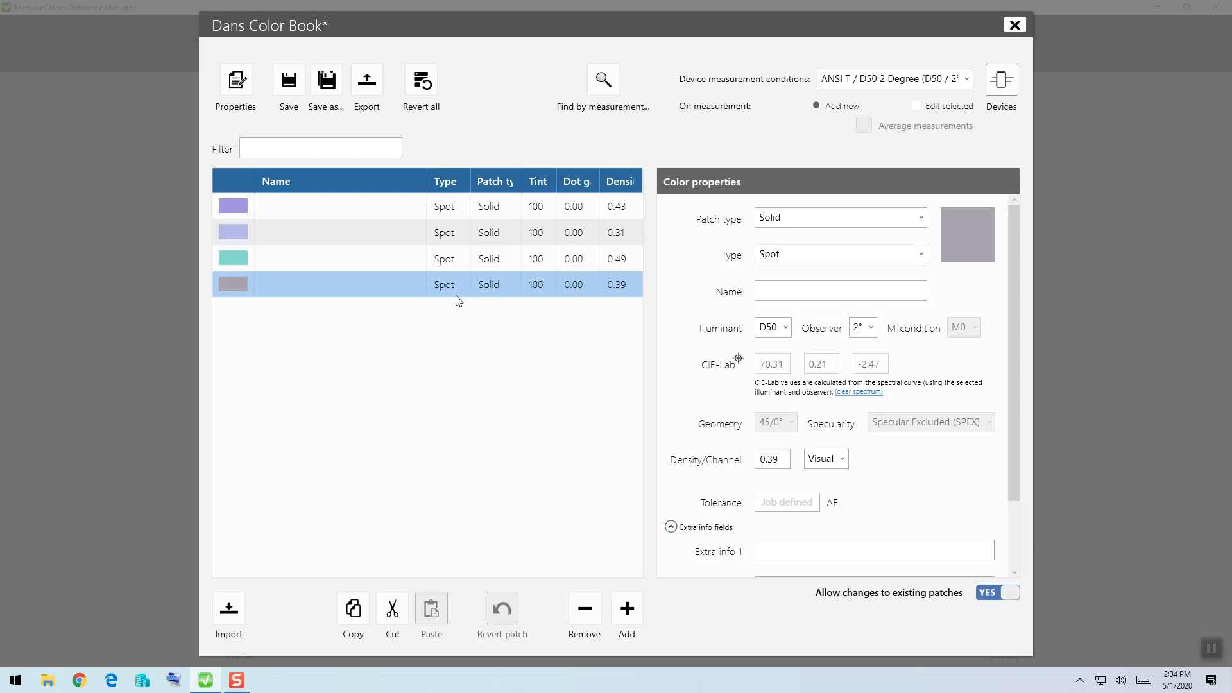
Step: Keep the first patch as a Solid patch of type Spot and name it "Purple"
click(346, 200)
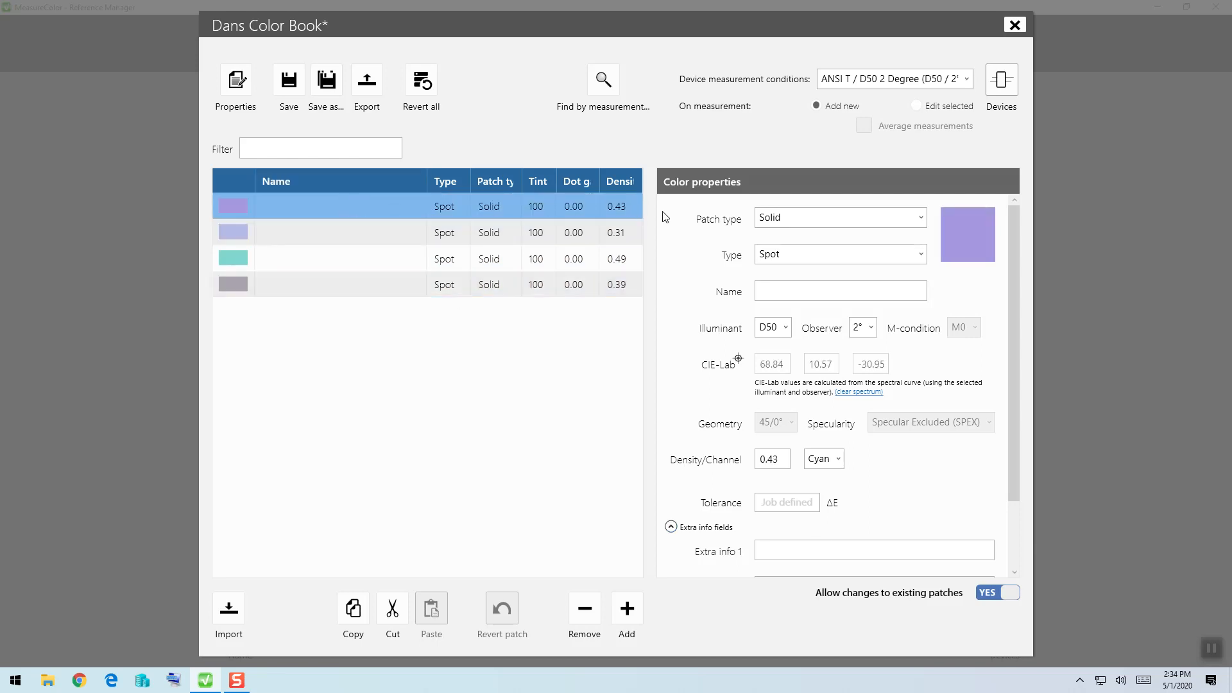
click(793, 223)
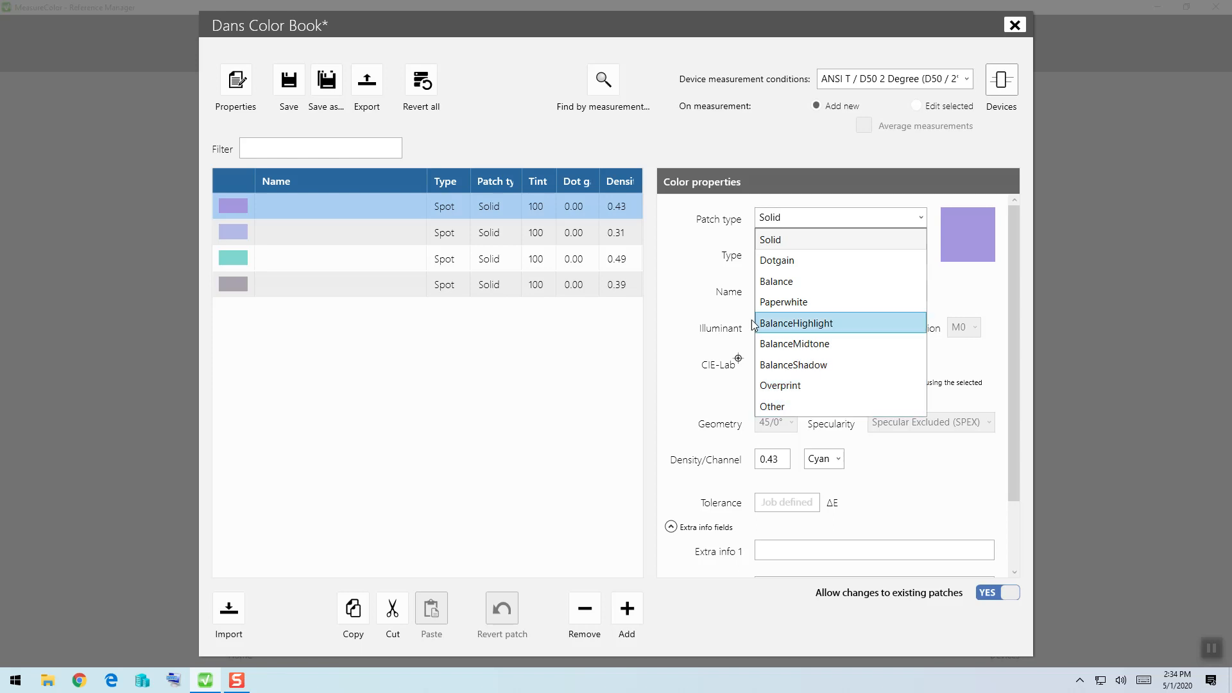
click(700, 292)
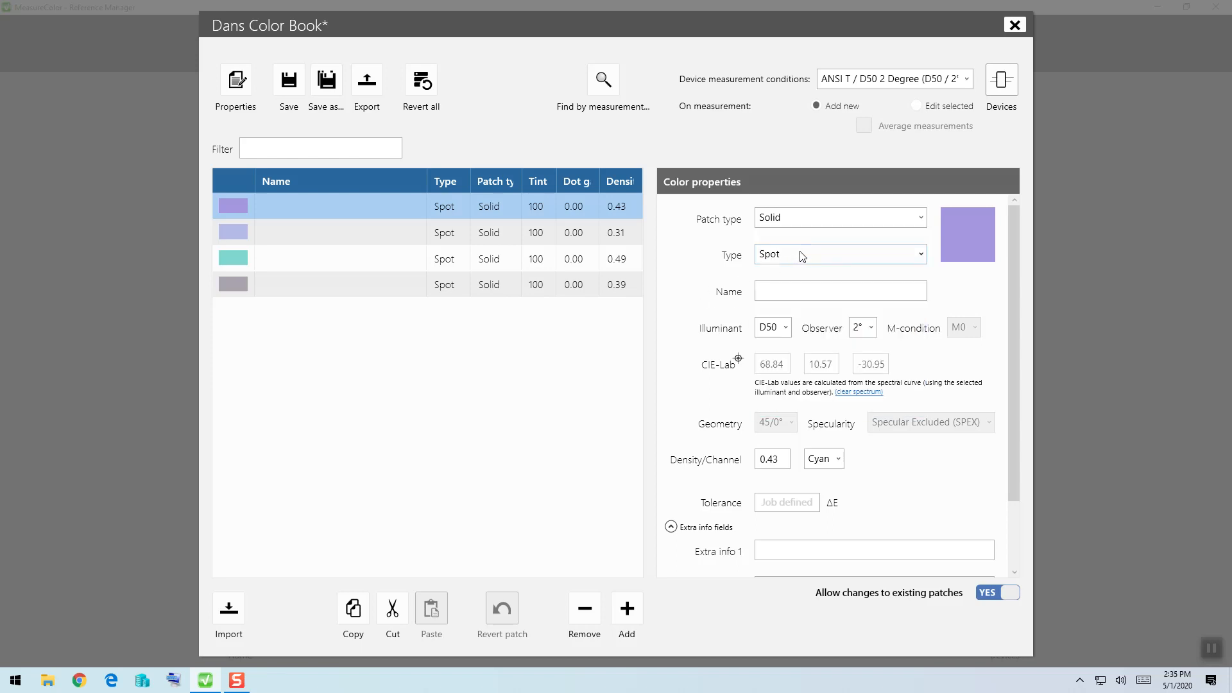
click(820, 260)
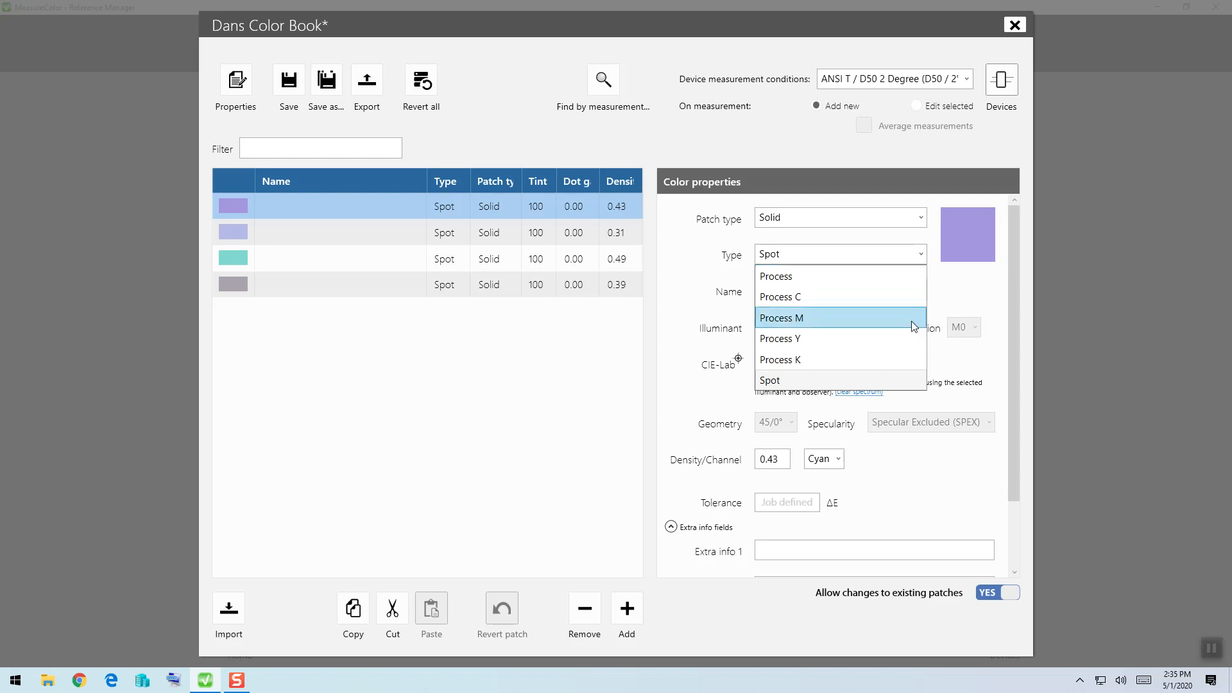
click(831, 385)
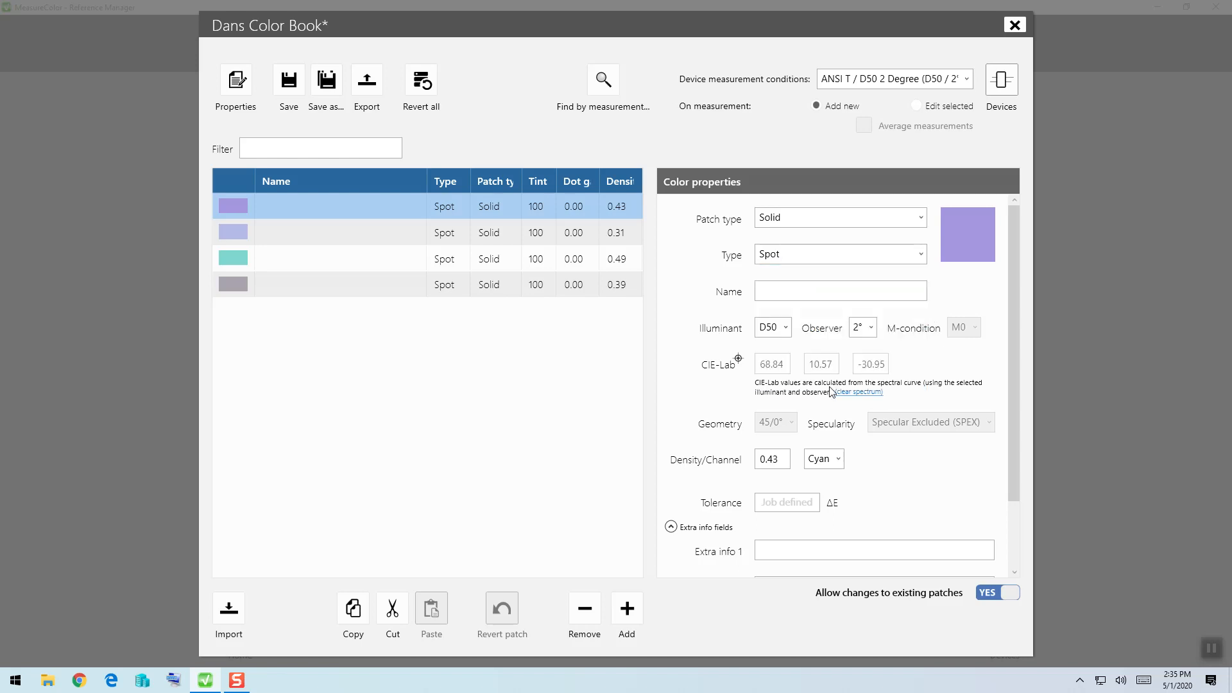
click(780, 297)
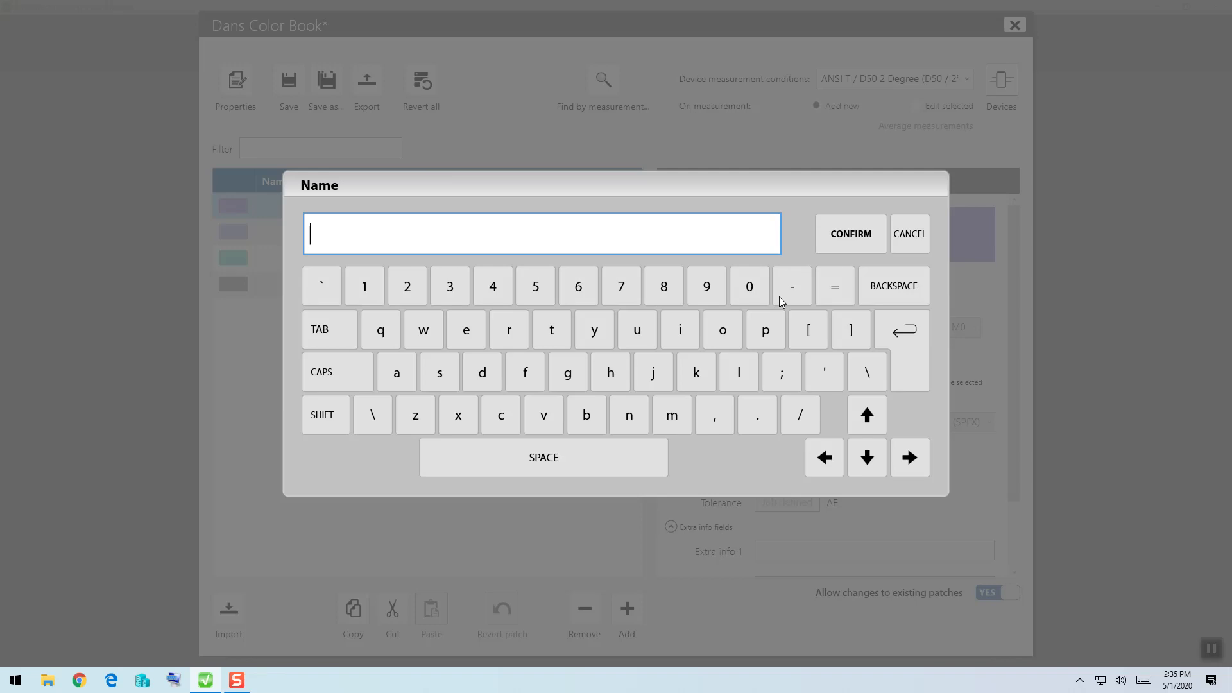
text(Purple)
click(843, 243)
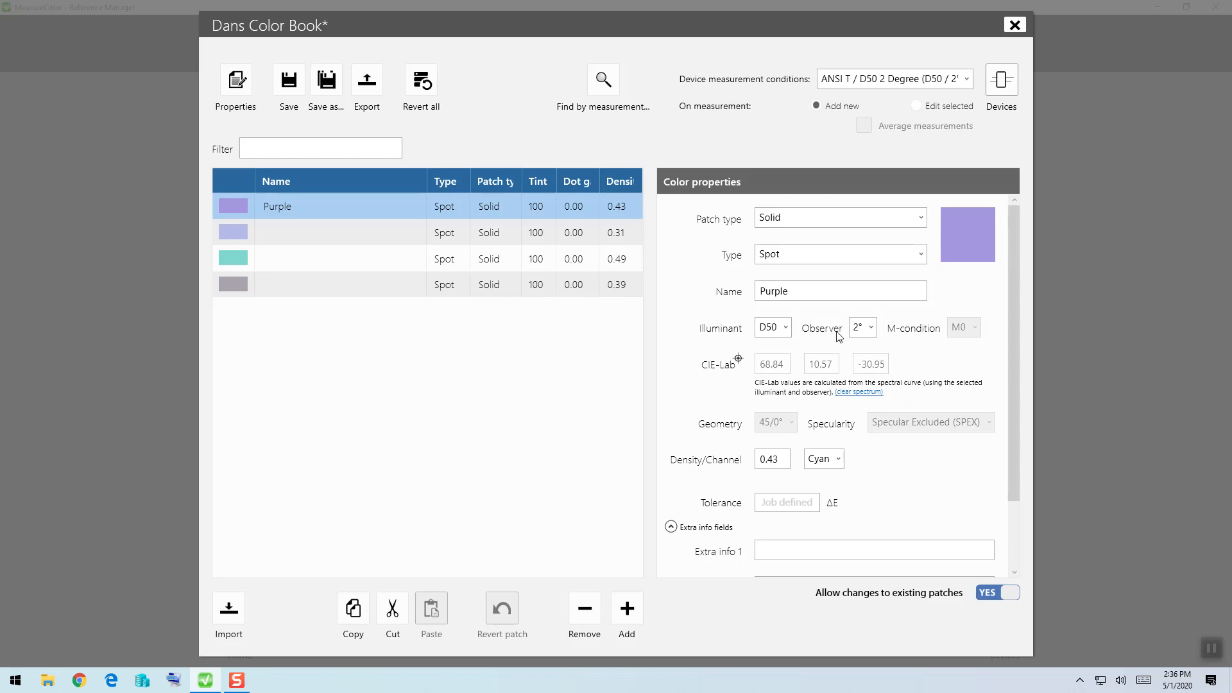
Step: Try illuminants C and D75 on the Purple patch and return it to D50
click(788, 337)
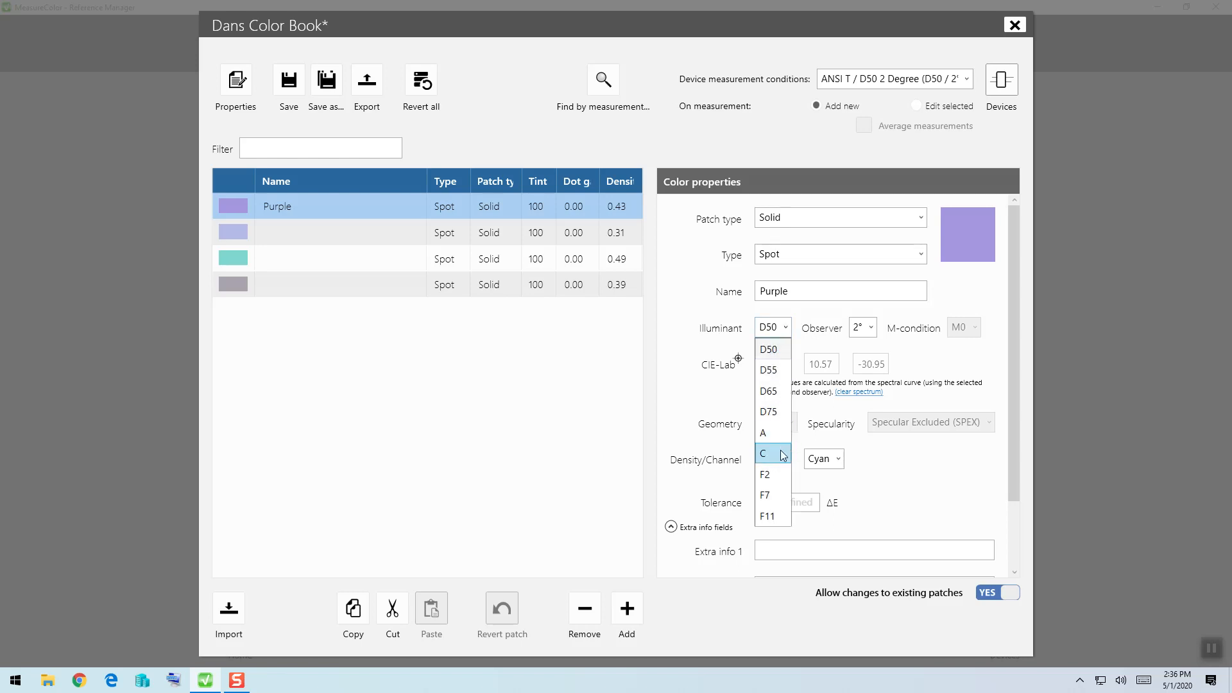
click(781, 452)
click(777, 332)
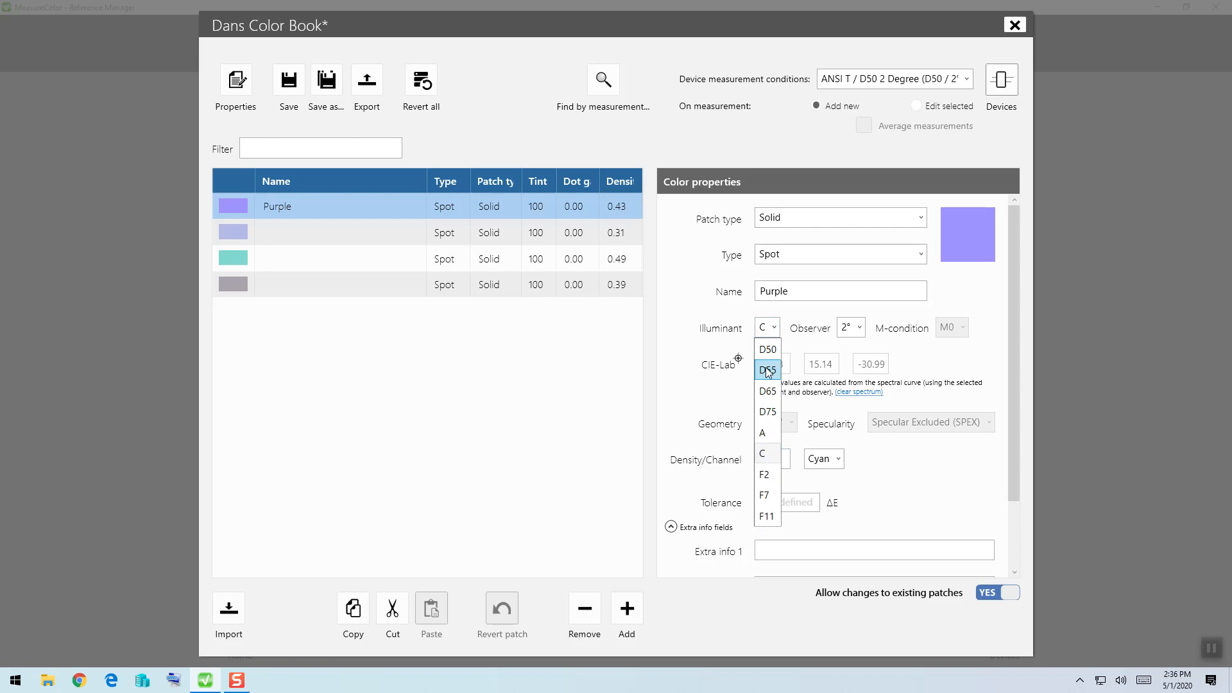
click(765, 404)
click(782, 334)
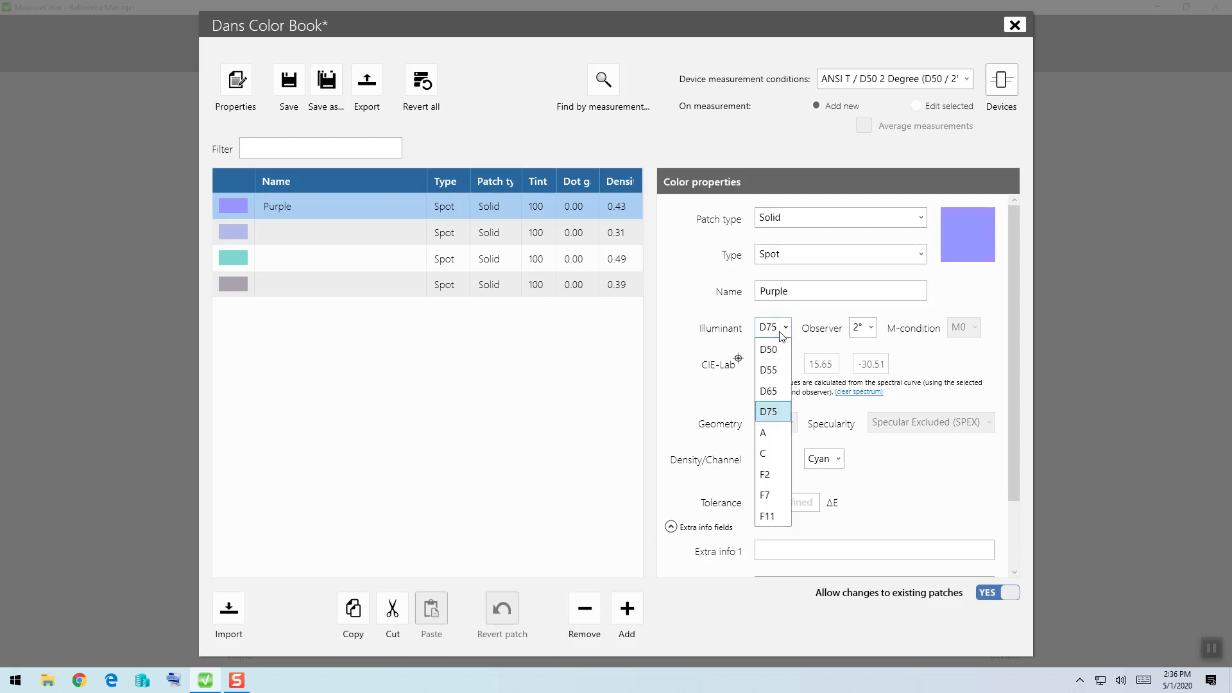
click(769, 349)
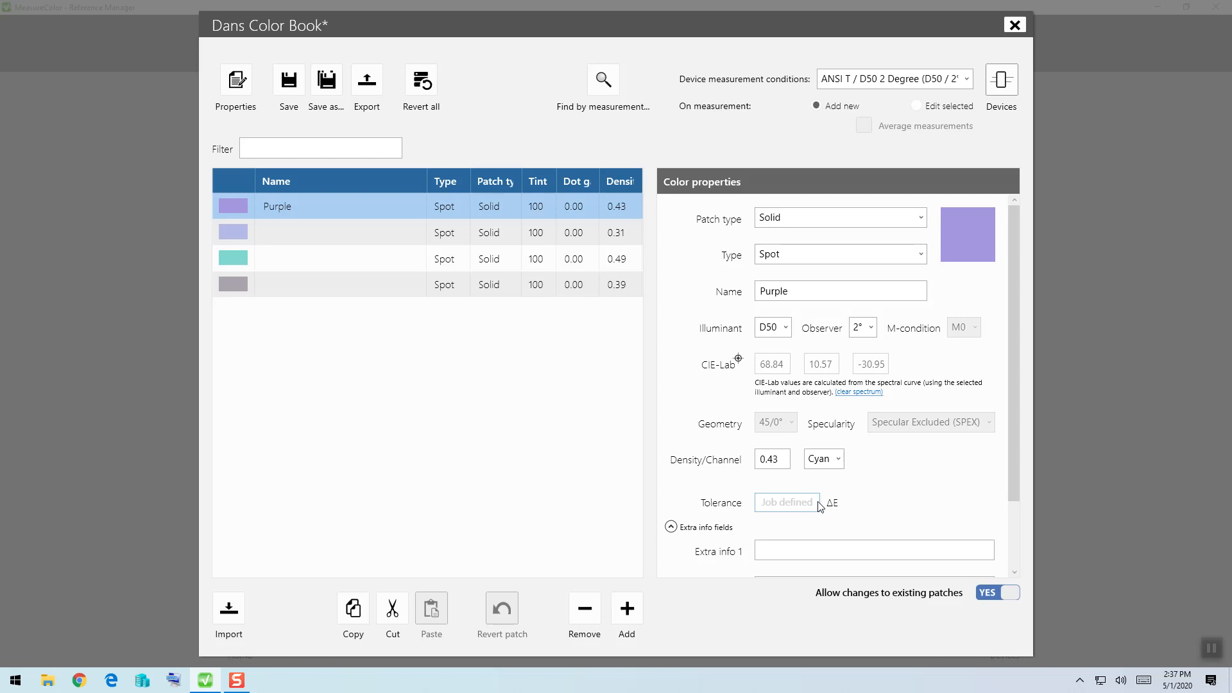
Step: Set the Purple patch's tolerance to 1 ΔE
click(795, 506)
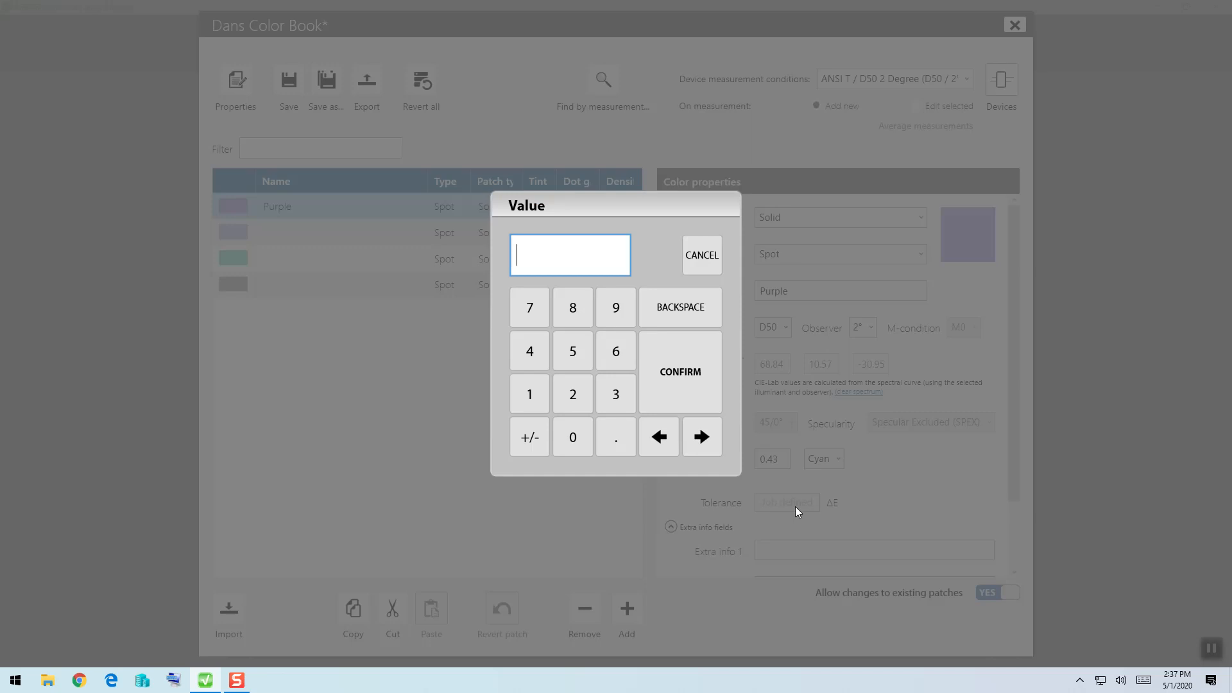
text(1)
click(692, 391)
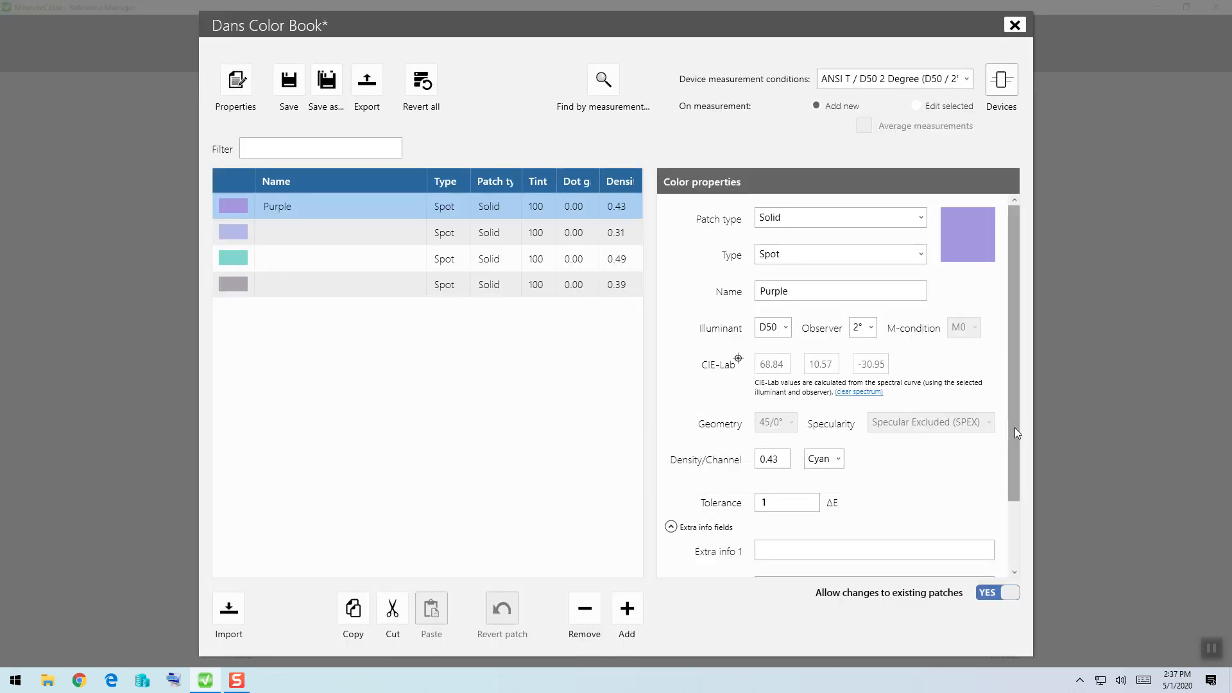
drag(1014, 429, 1037, 501)
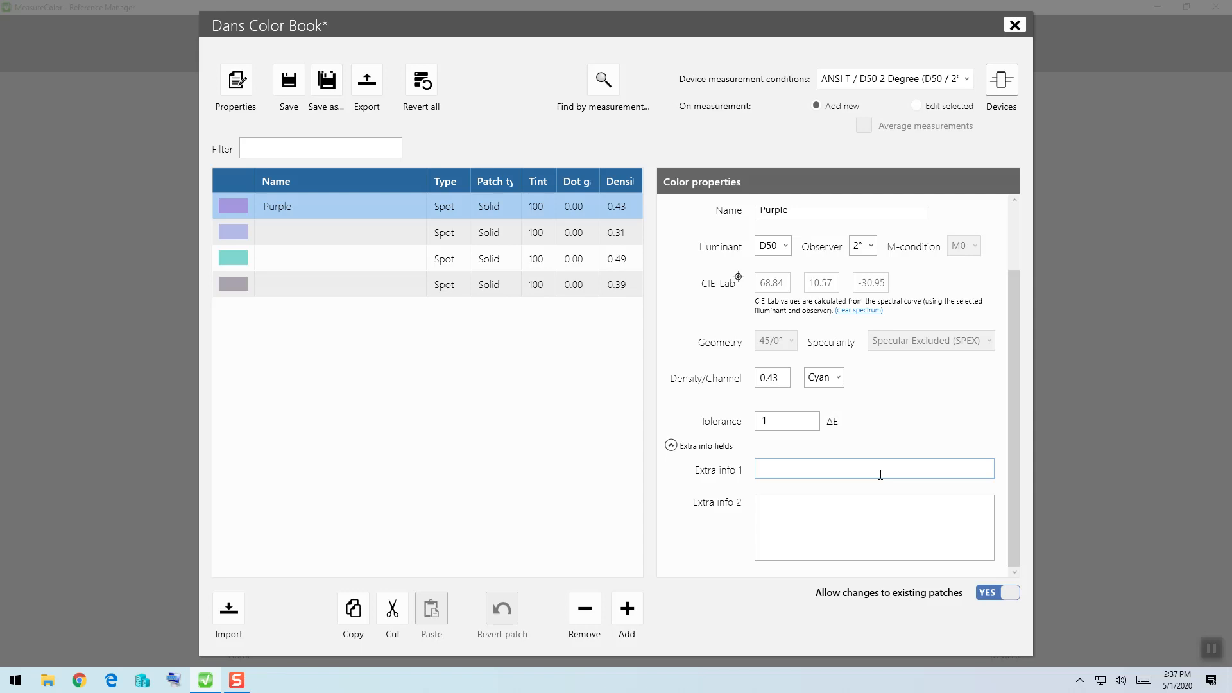
Step: Name the second patch in the color book "Light Purple"
click(243, 235)
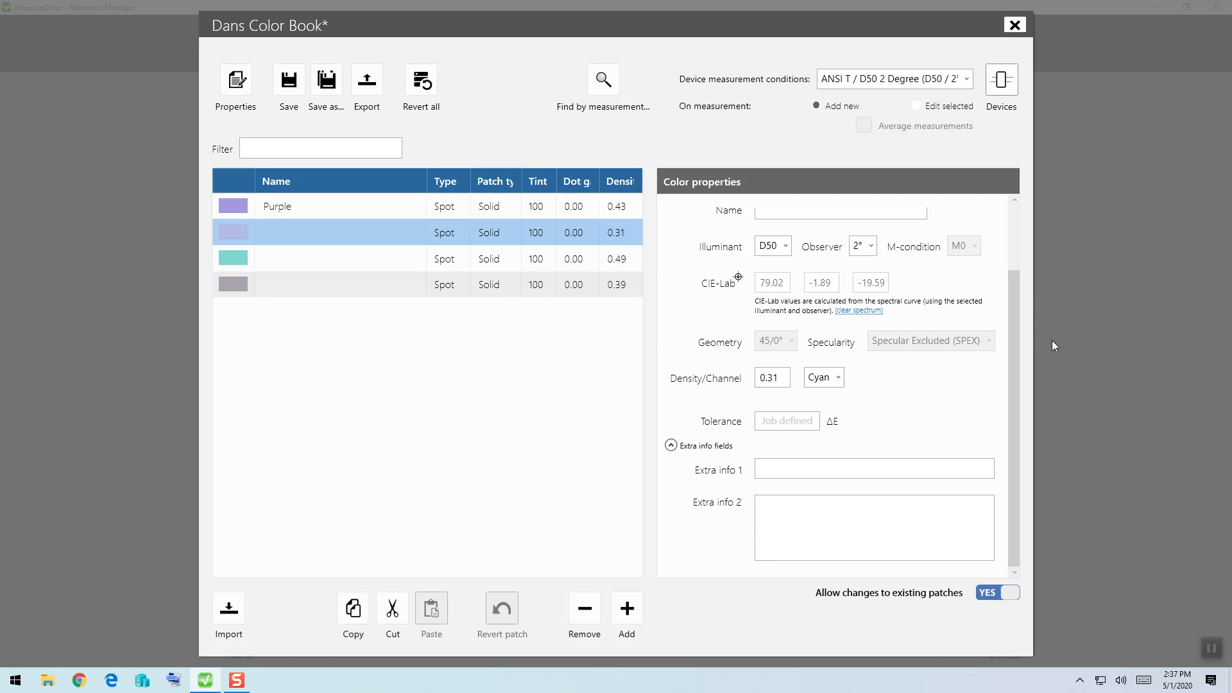
scroll(788, 289, up, 3)
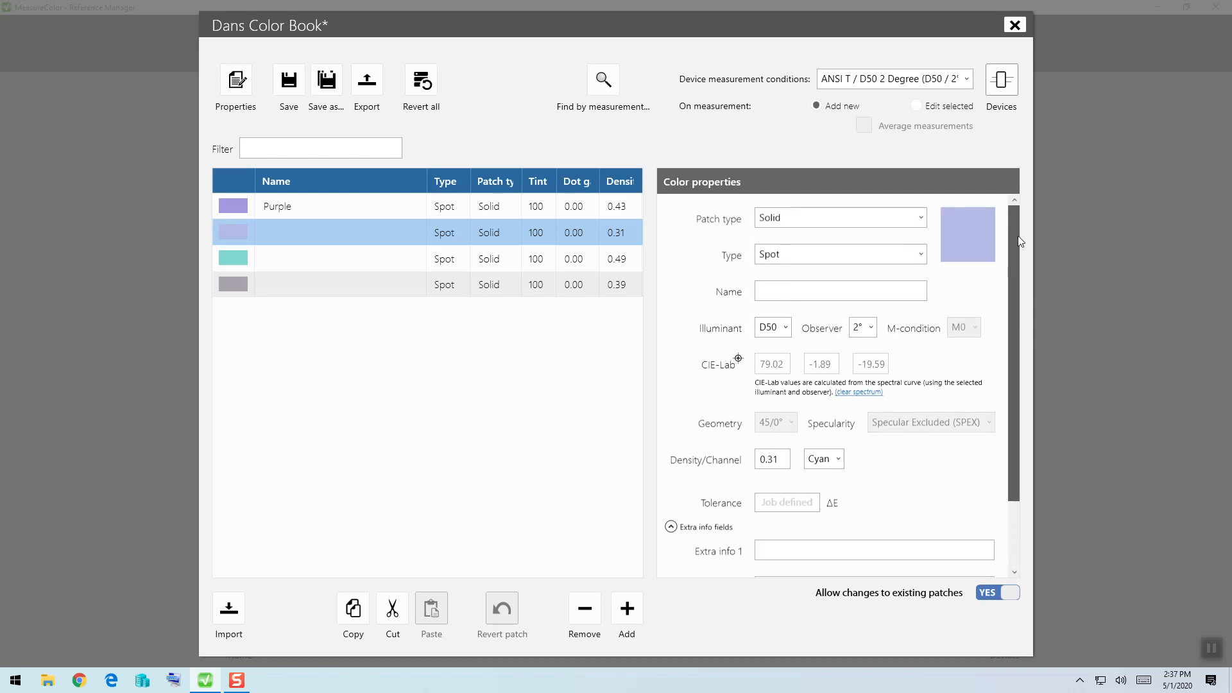
click(788, 289)
text(L)
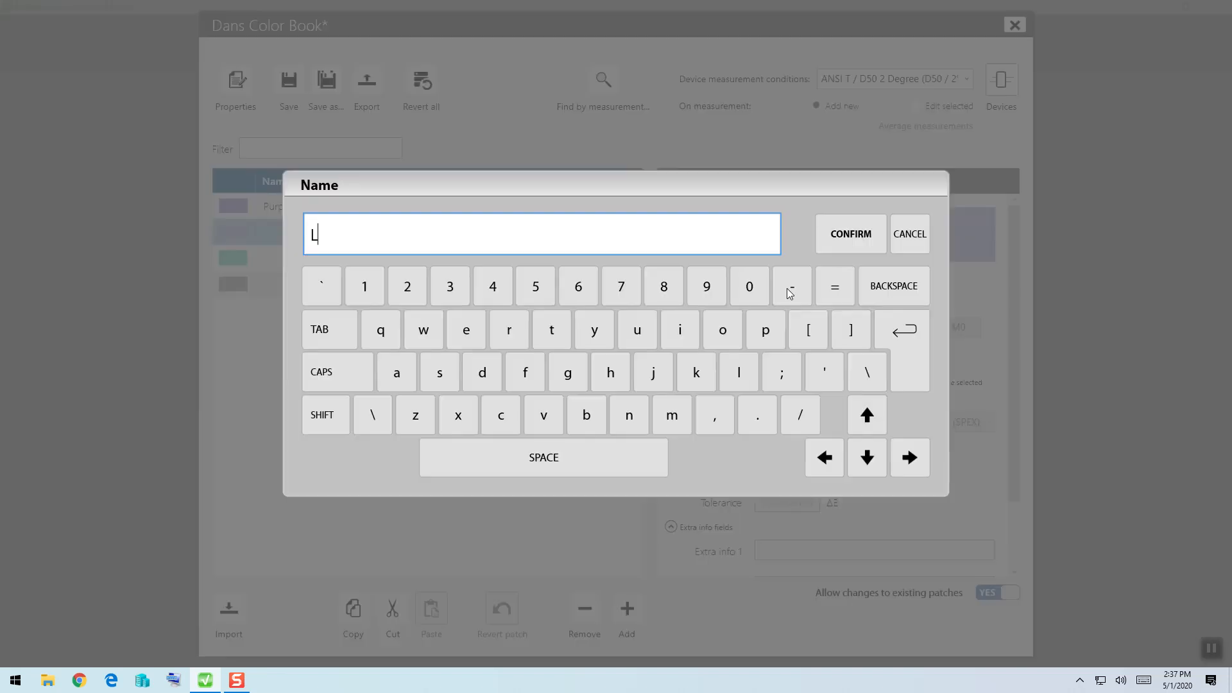
text(ight Purple)
click(860, 244)
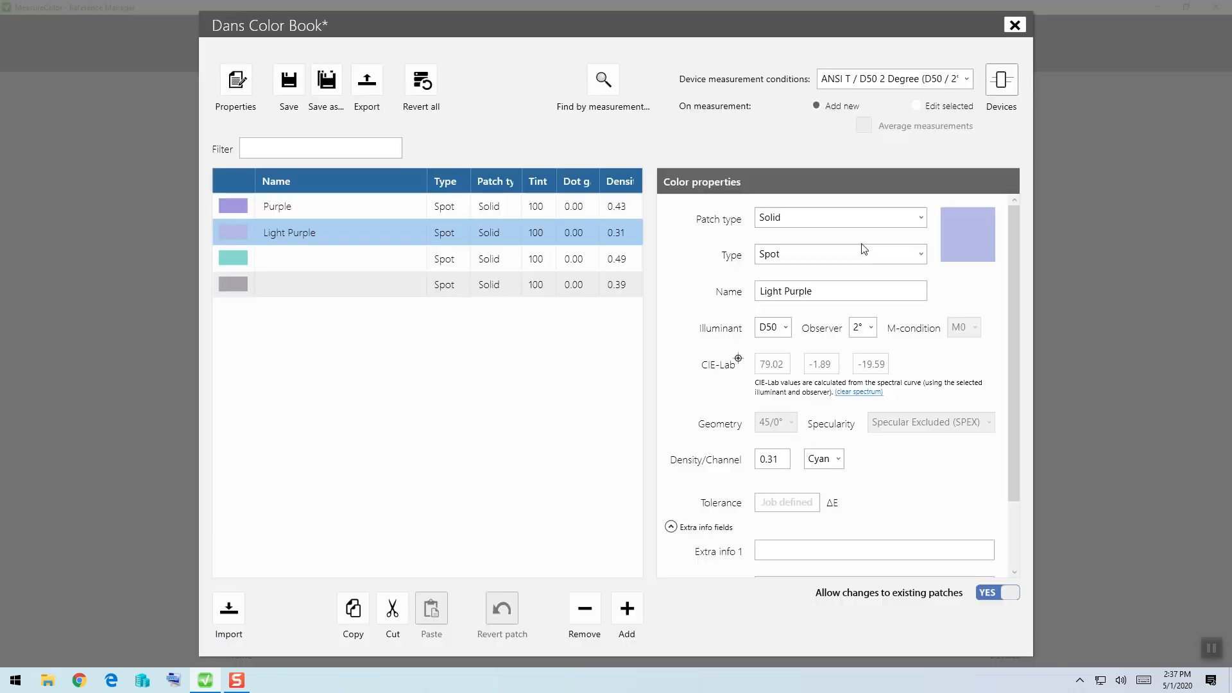
Step: Name the third, turquoise patch "Green"
click(348, 271)
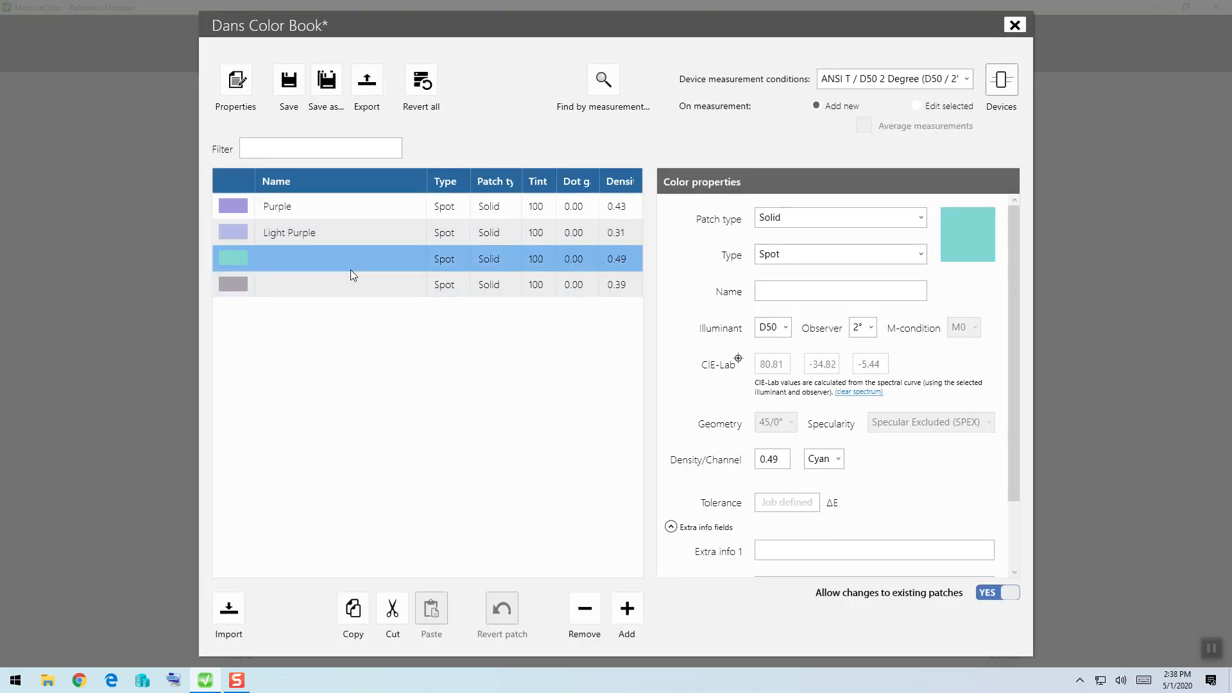
click(791, 288)
text(G)
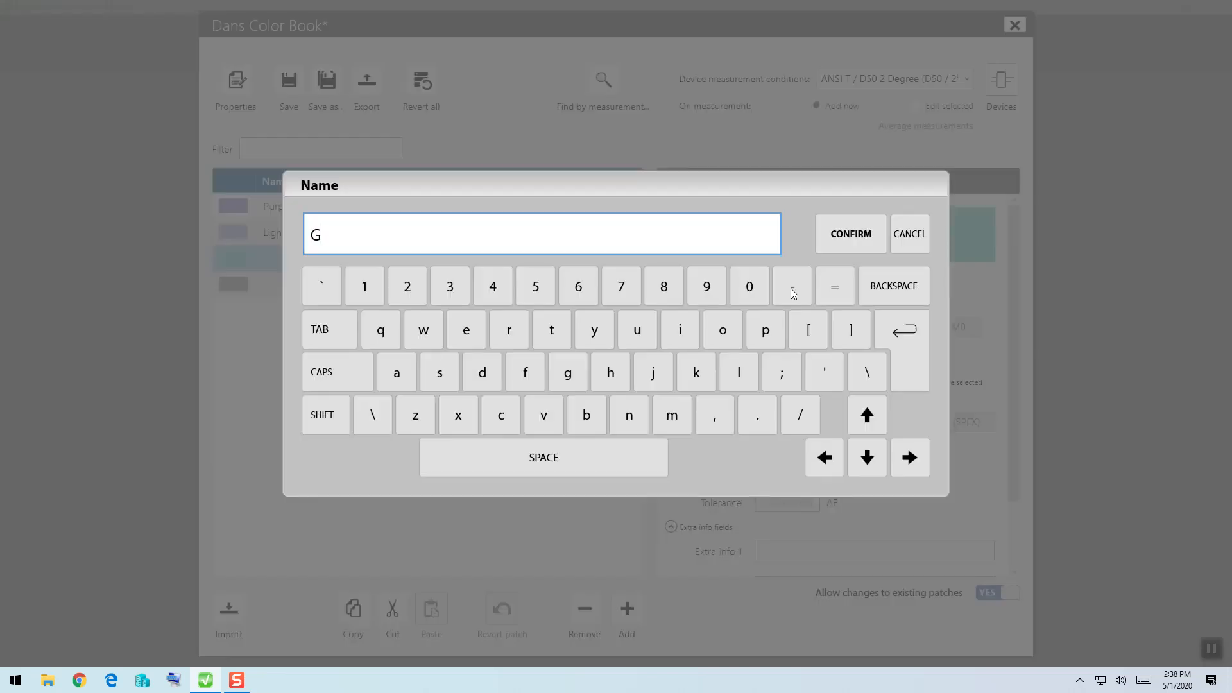
text(reen)
click(868, 240)
Step: Name the fourth patch "Gray" and save the color book
click(418, 290)
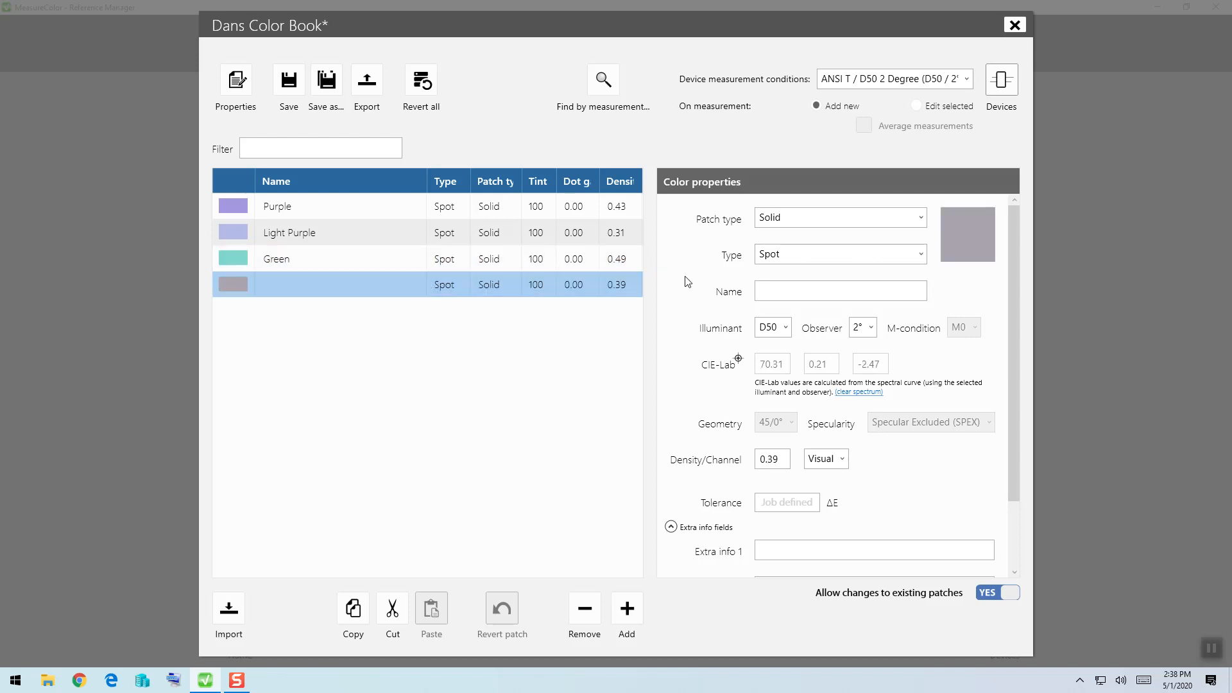
click(806, 289)
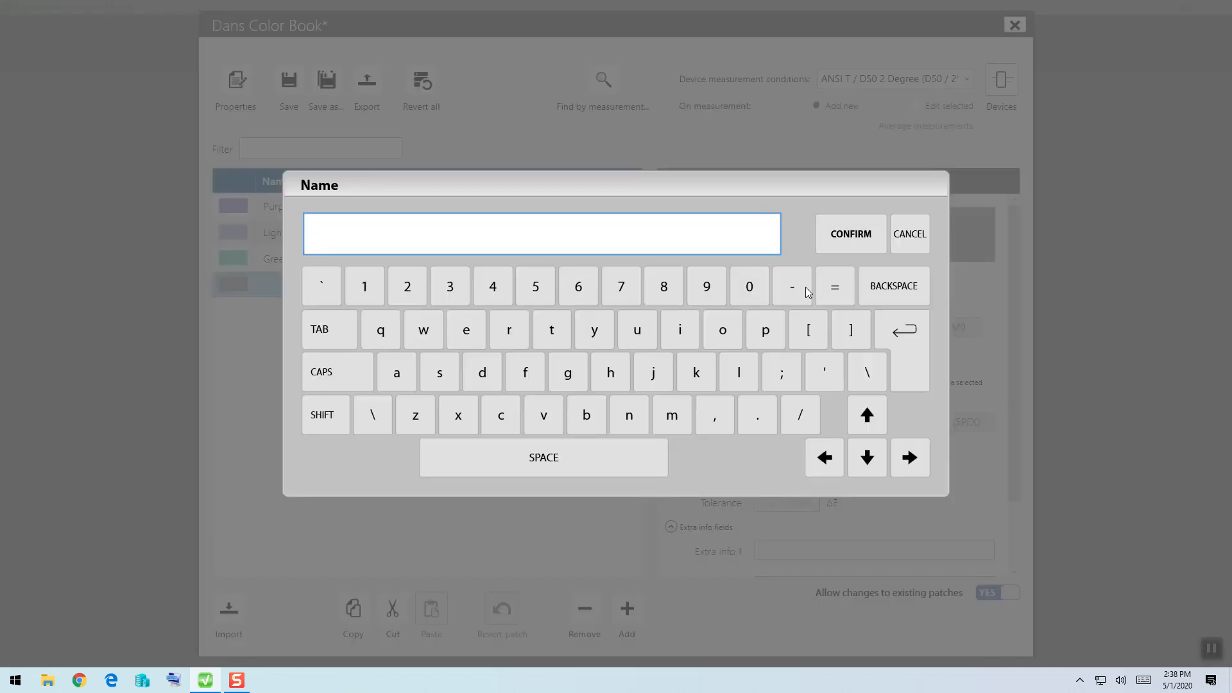
text(Gray)
click(876, 241)
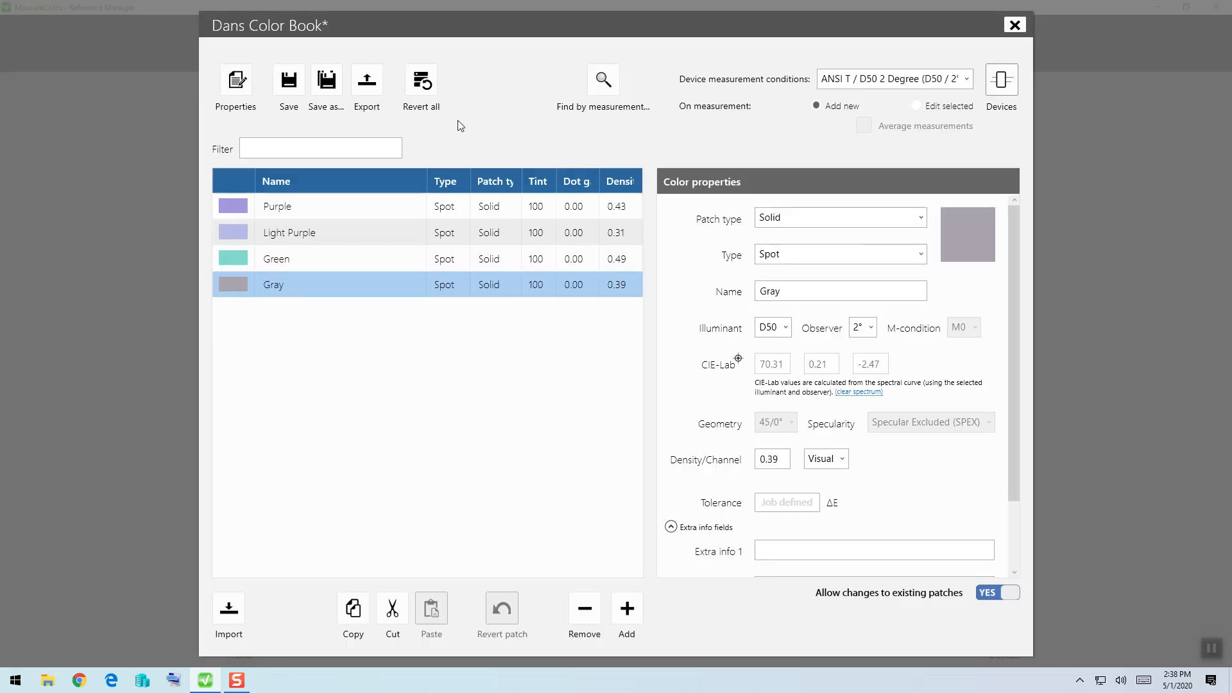
click(301, 88)
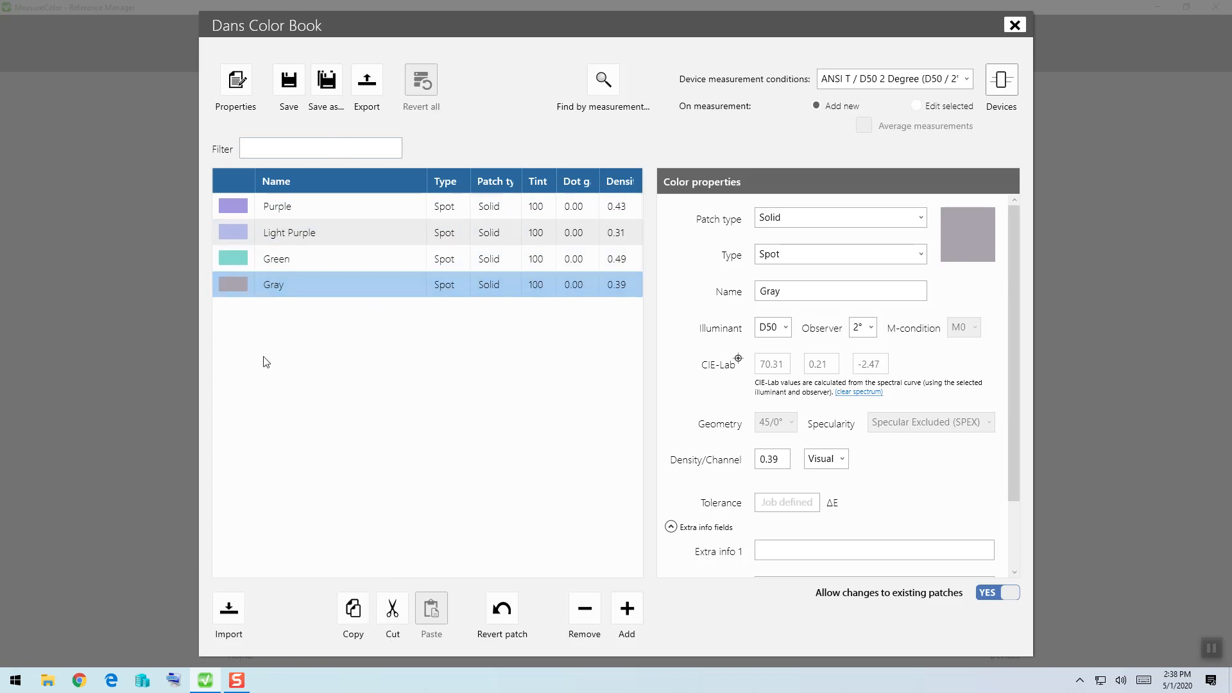
Step: Copy the Green patch from Dans Color Book and paste it into the demo color reference
click(294, 259)
click(343, 624)
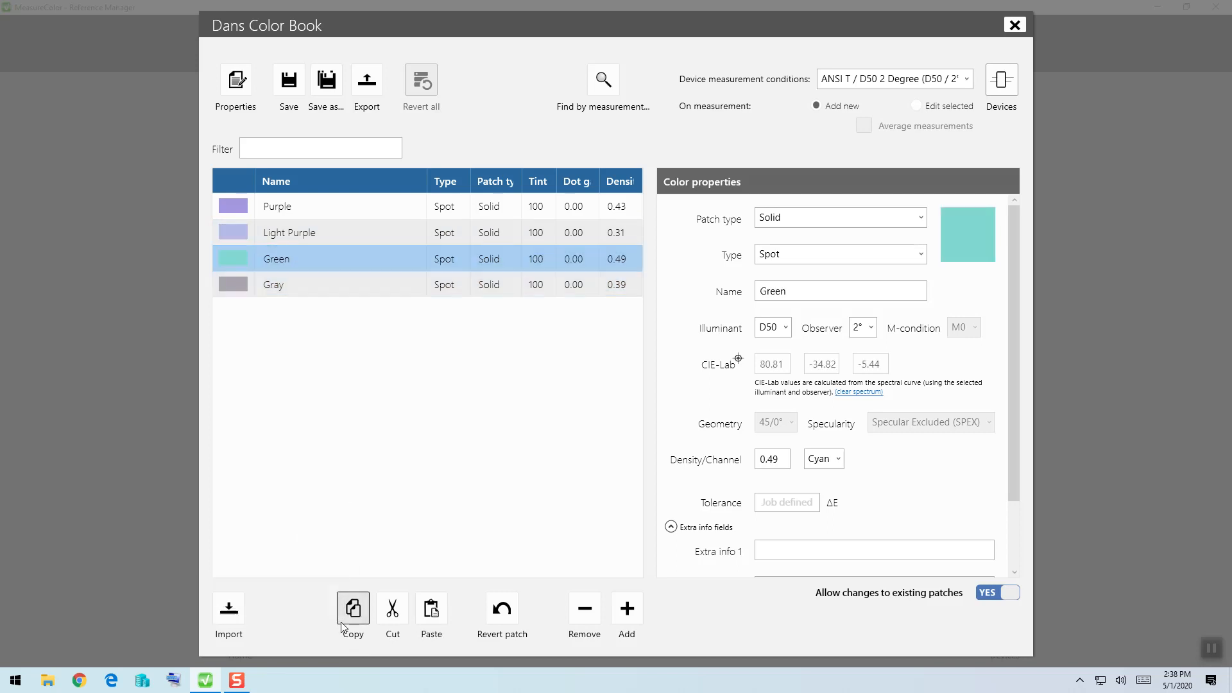
click(1014, 24)
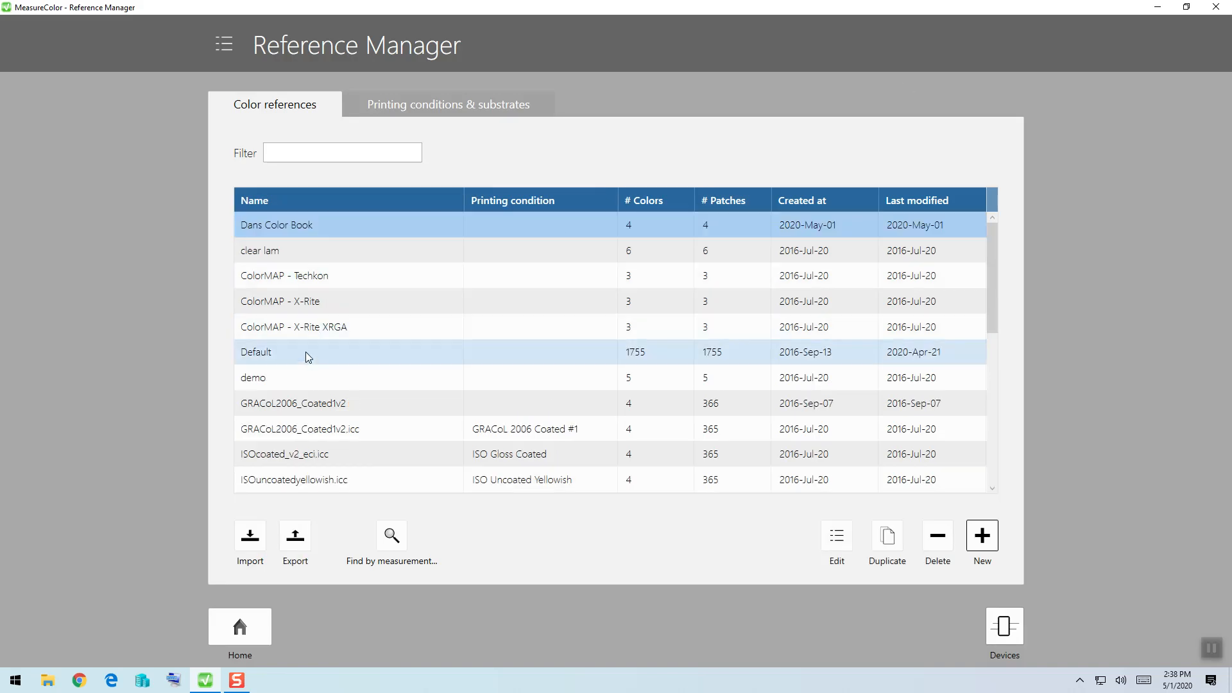
double_click(296, 372)
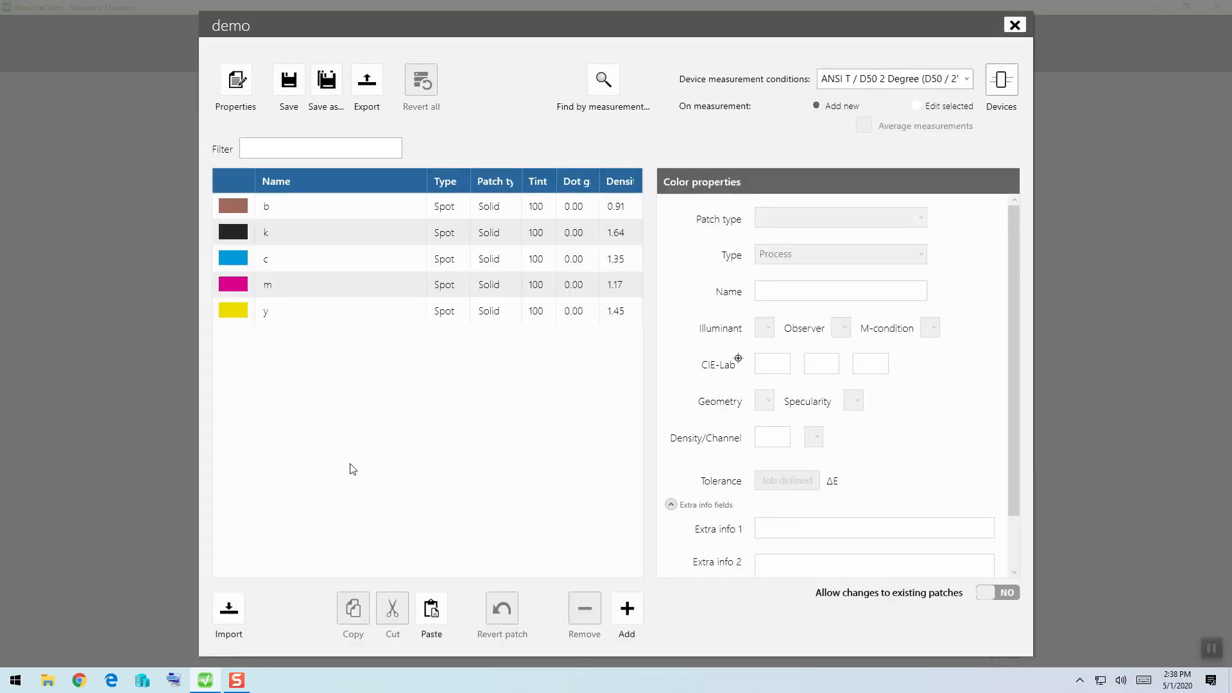
click(429, 613)
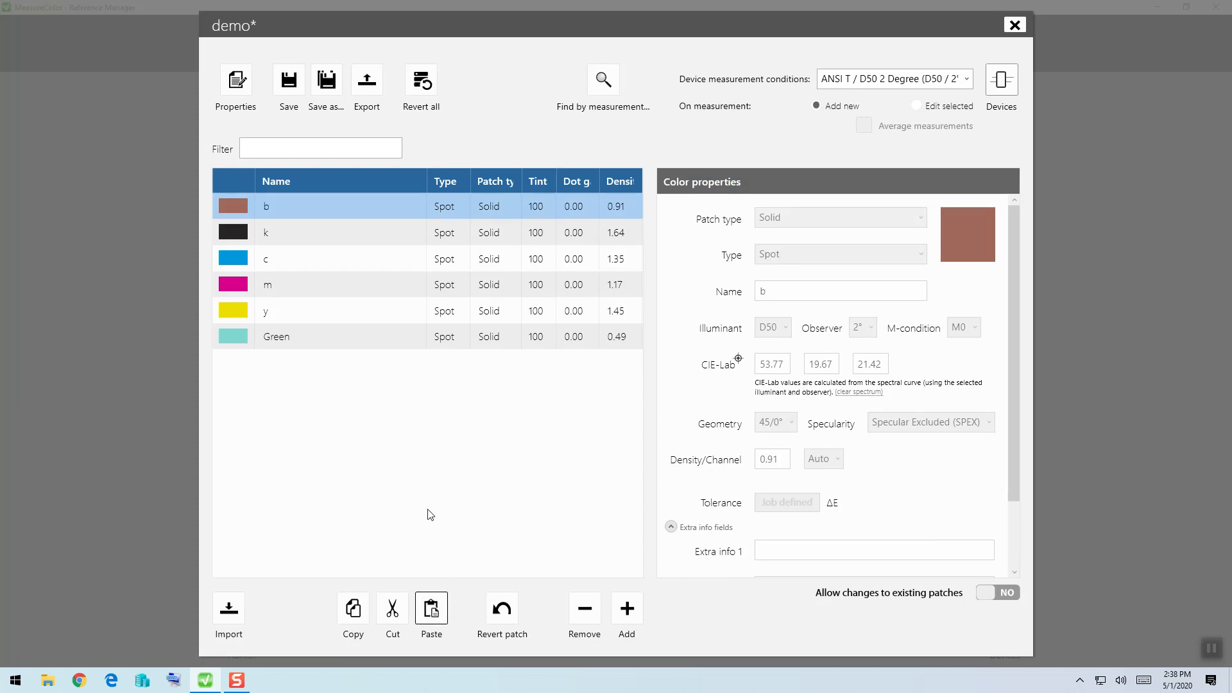
Step: Cut the Green patch from the demo reference and close that reference with its changes saved
click(278, 346)
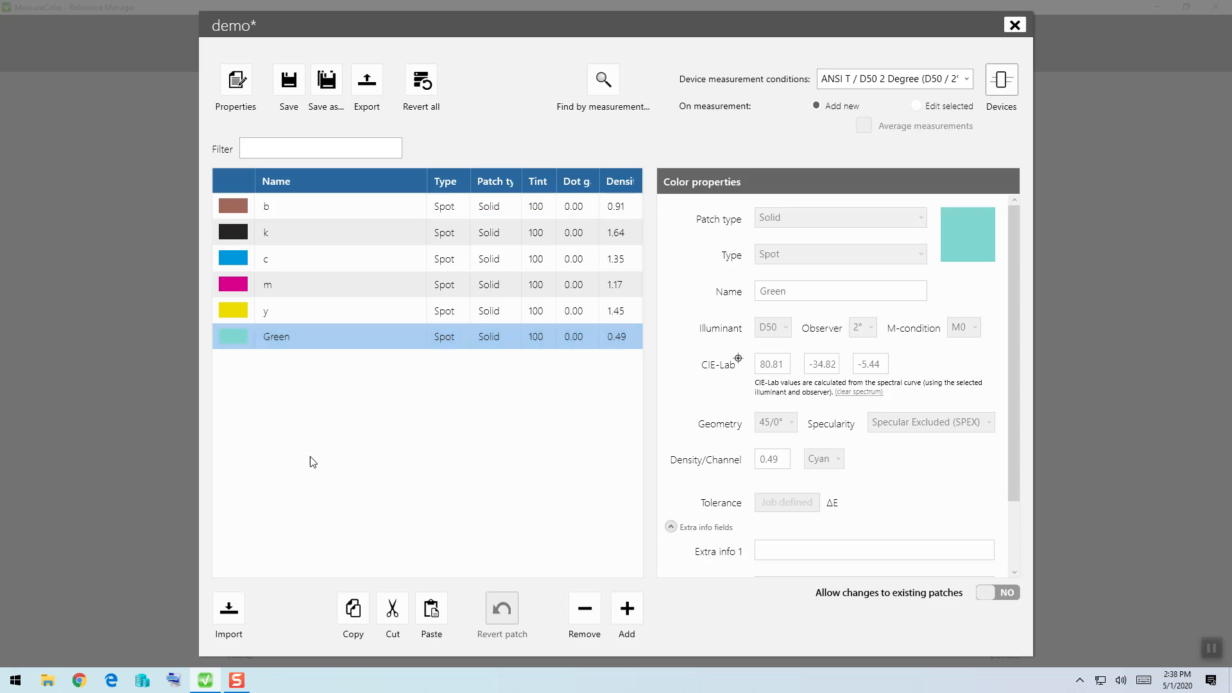
click(387, 617)
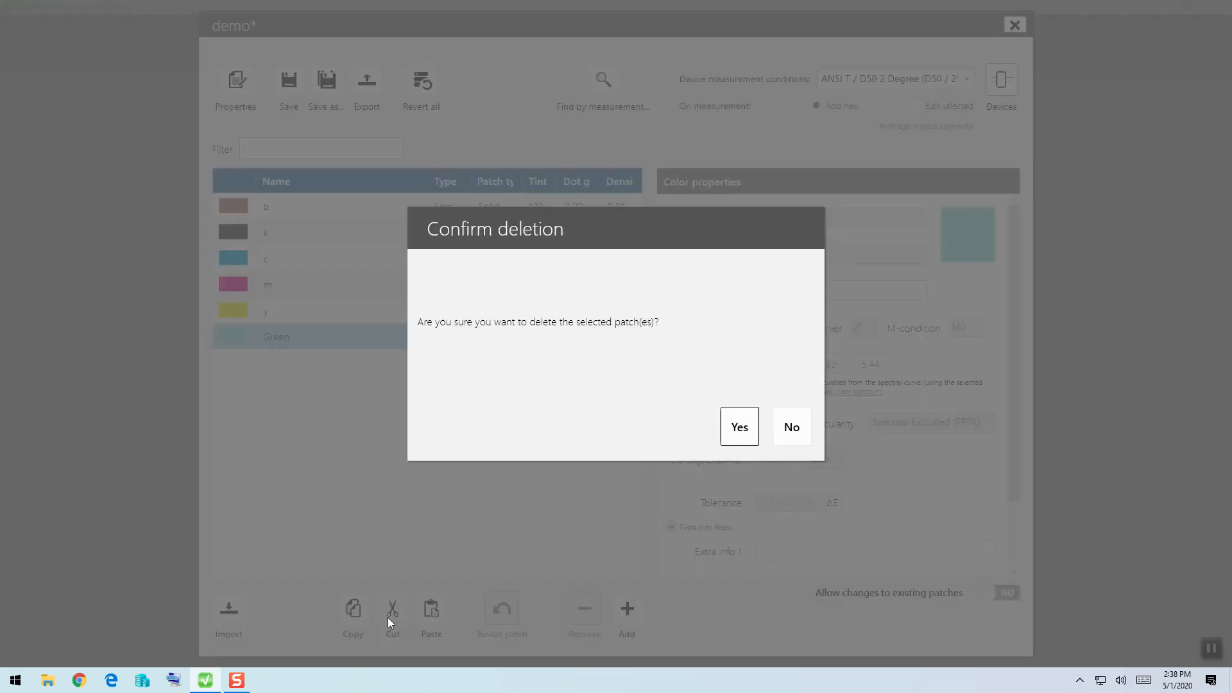
click(745, 437)
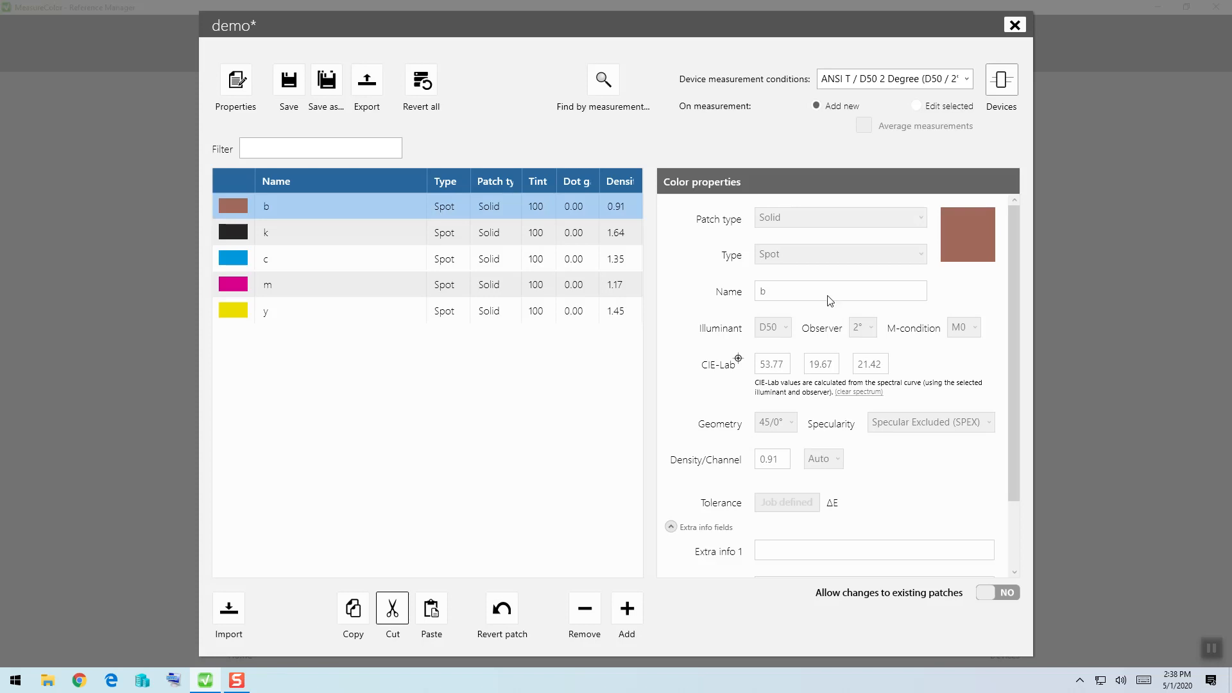
click(1014, 26)
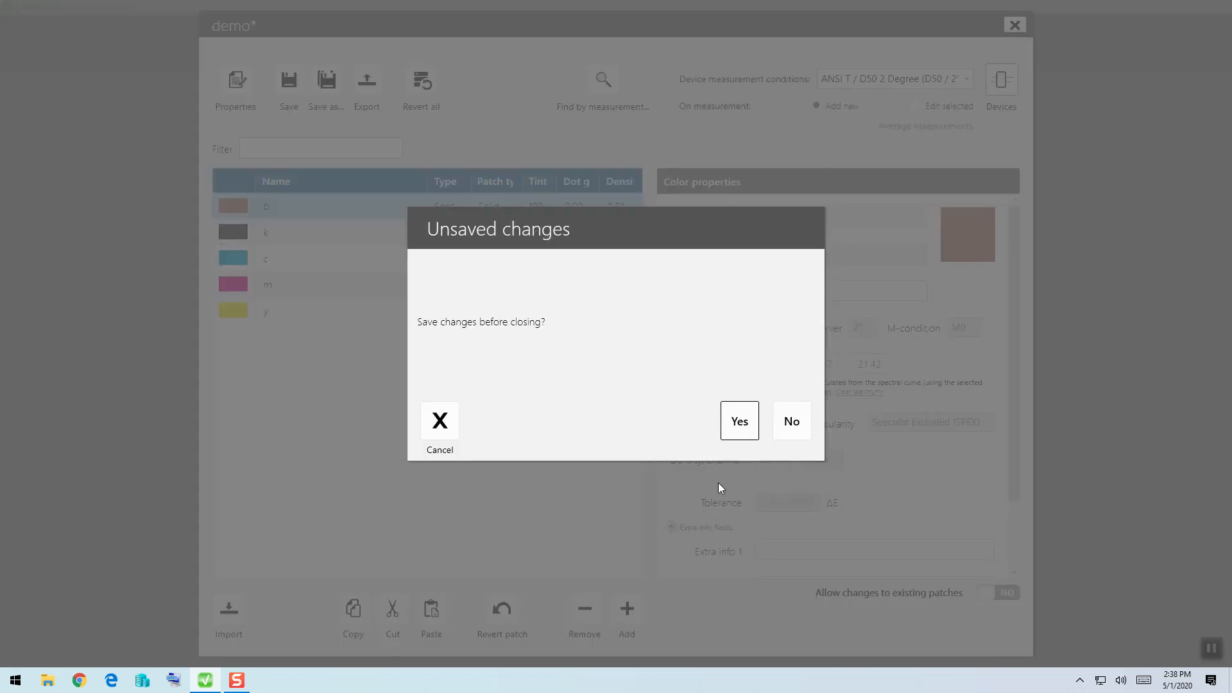
click(741, 433)
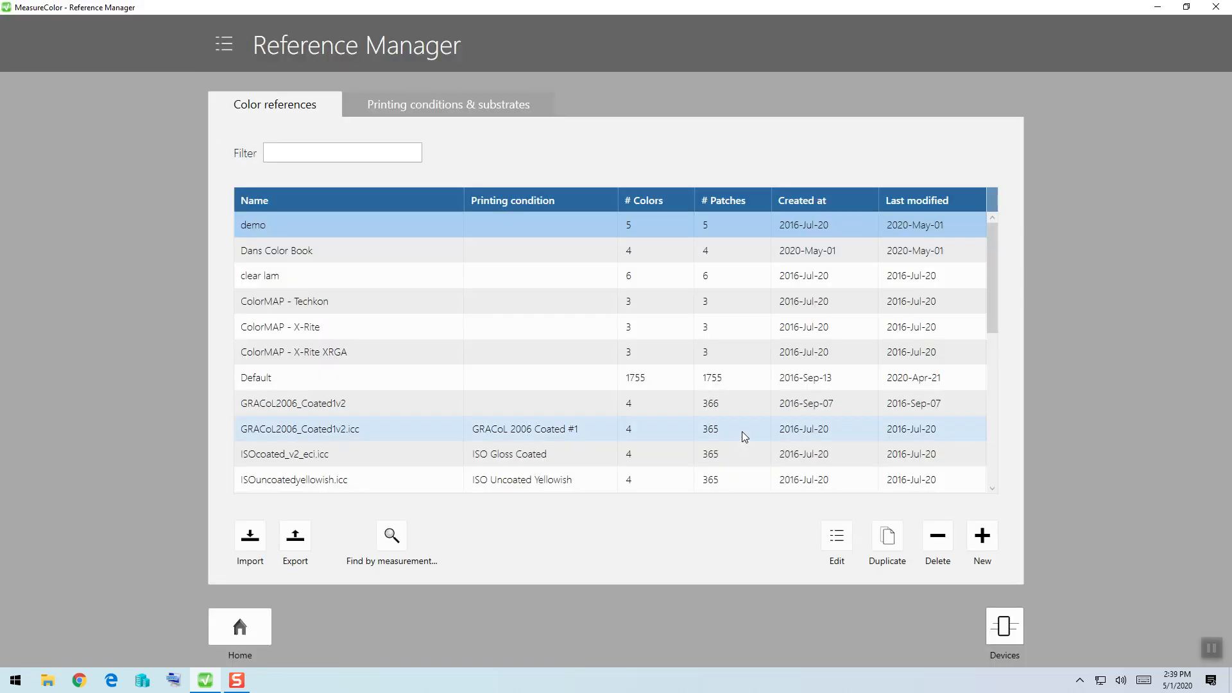
Step: Open the Default reference and search it for a color by measurement, using the Cie2000 Delta-E method
double_click(408, 381)
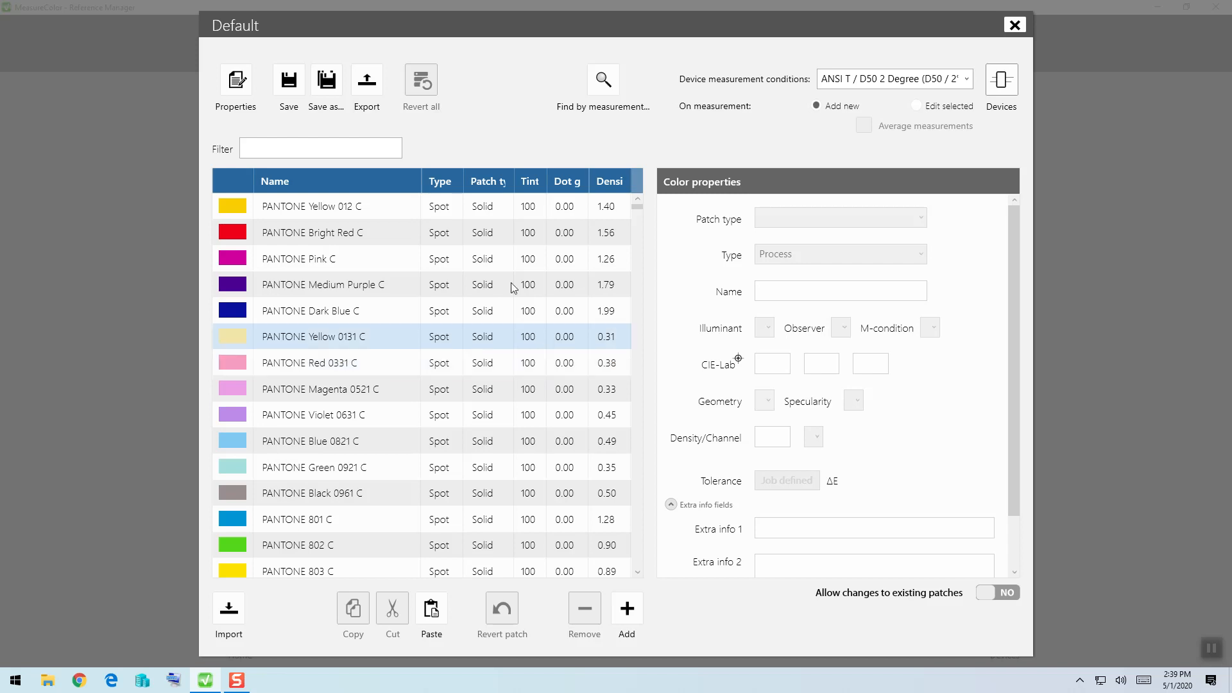
click(603, 93)
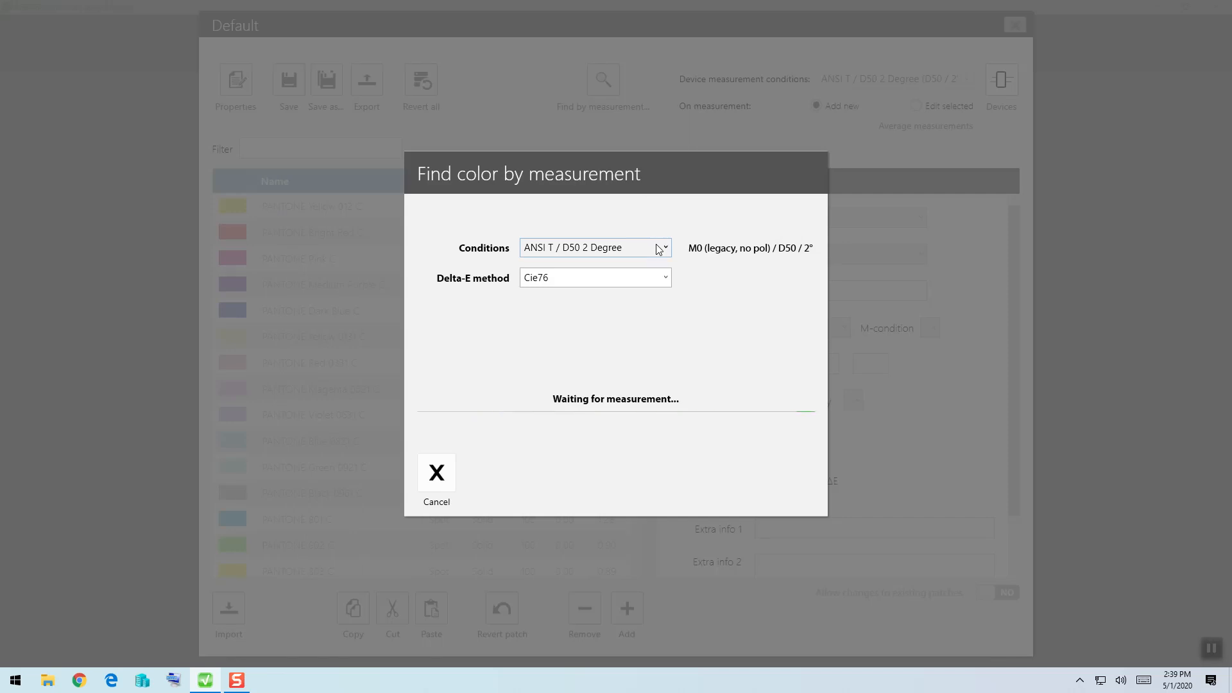
click(665, 277)
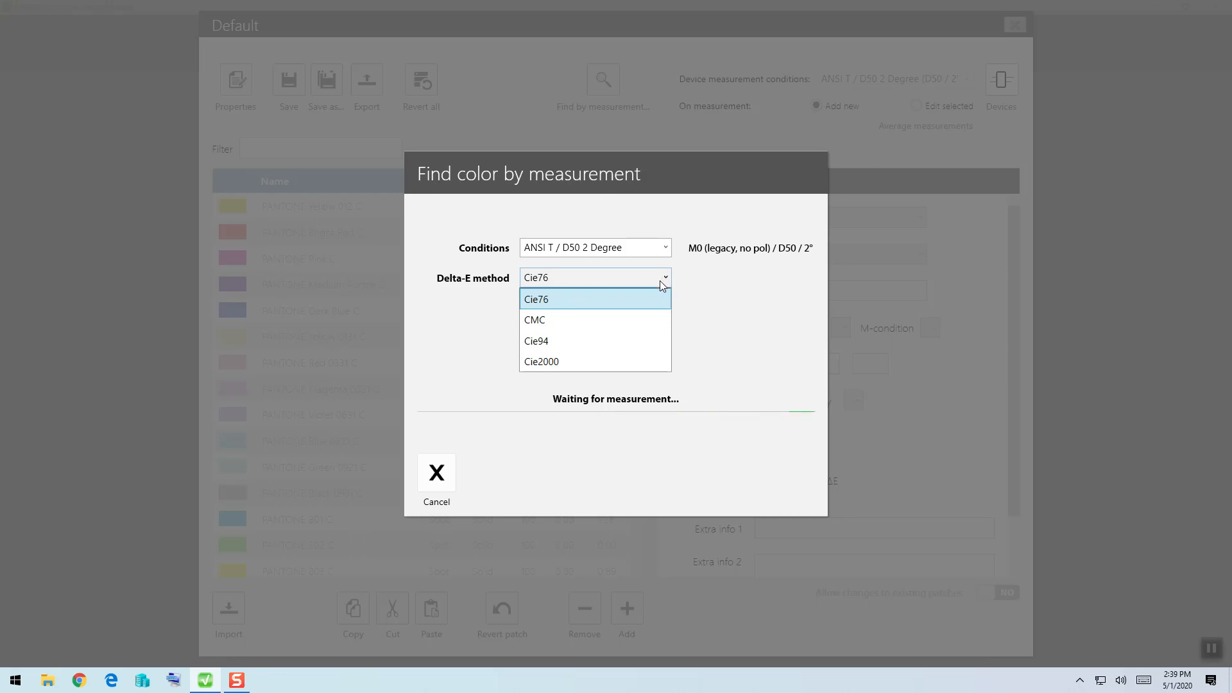
click(608, 361)
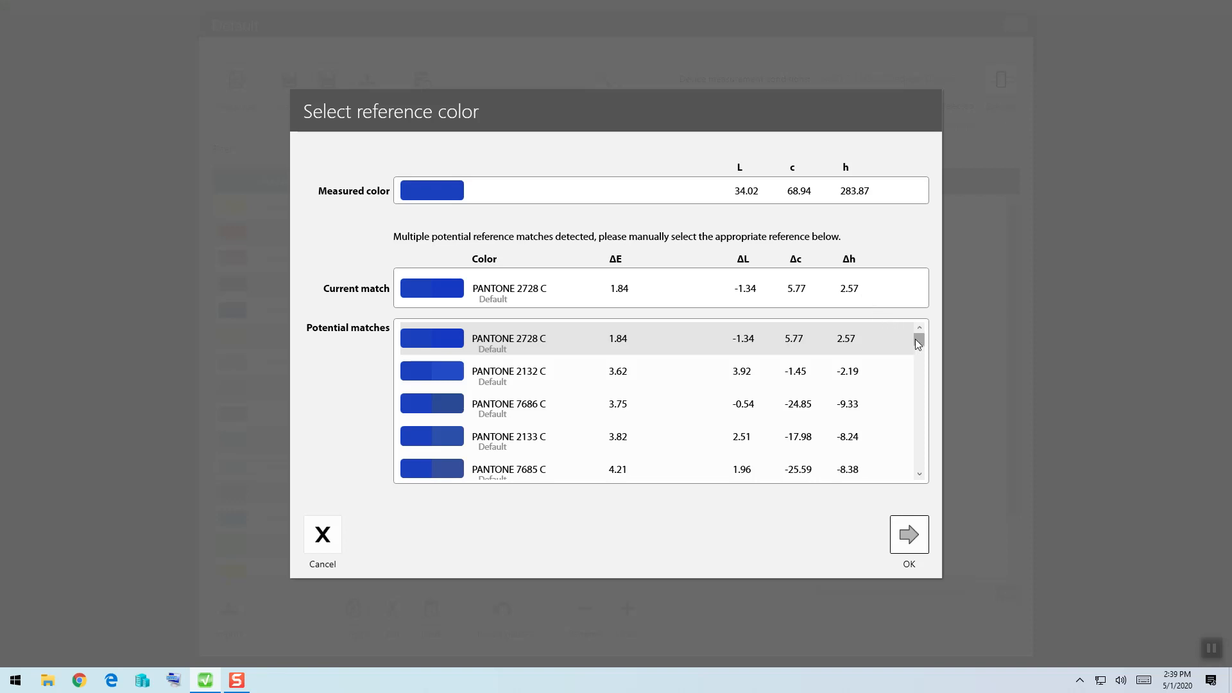
Step: Review the potential matches, accept PANTONE 2728 C as the reference color, and close the Default reference
mouse_move(918, 345)
mouse_down()
mouse_move(924, 375)
mouse_move(921, 328)
mouse_up()
click(918, 521)
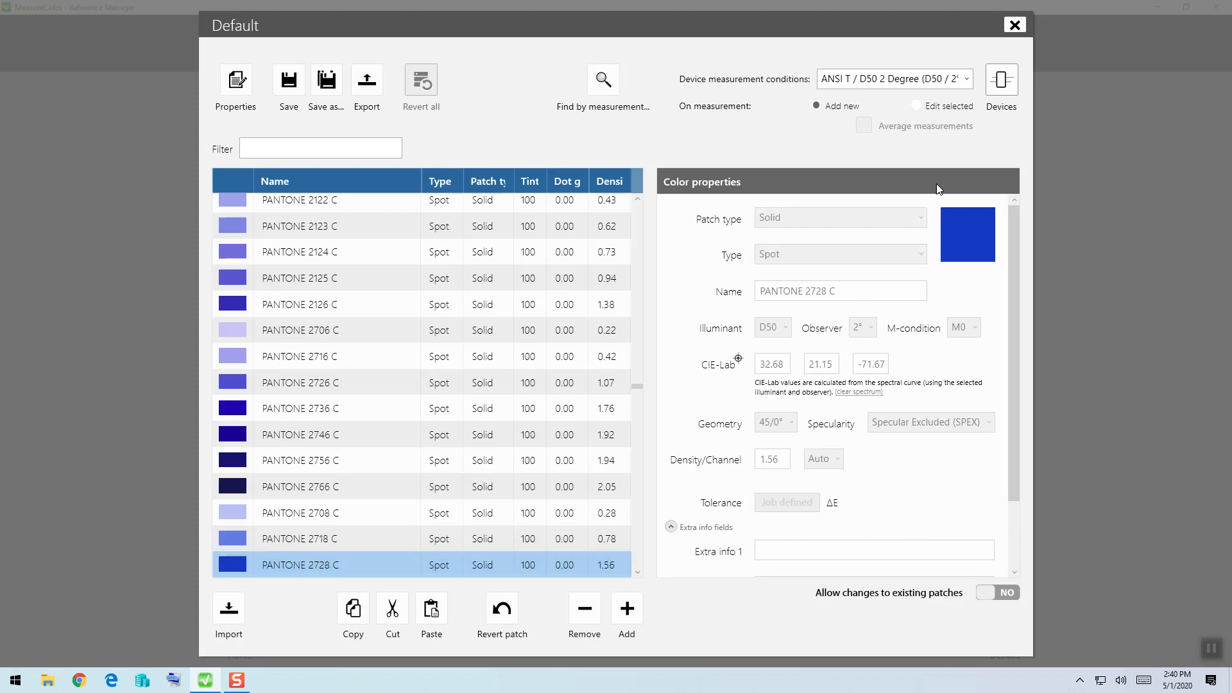
click(1009, 26)
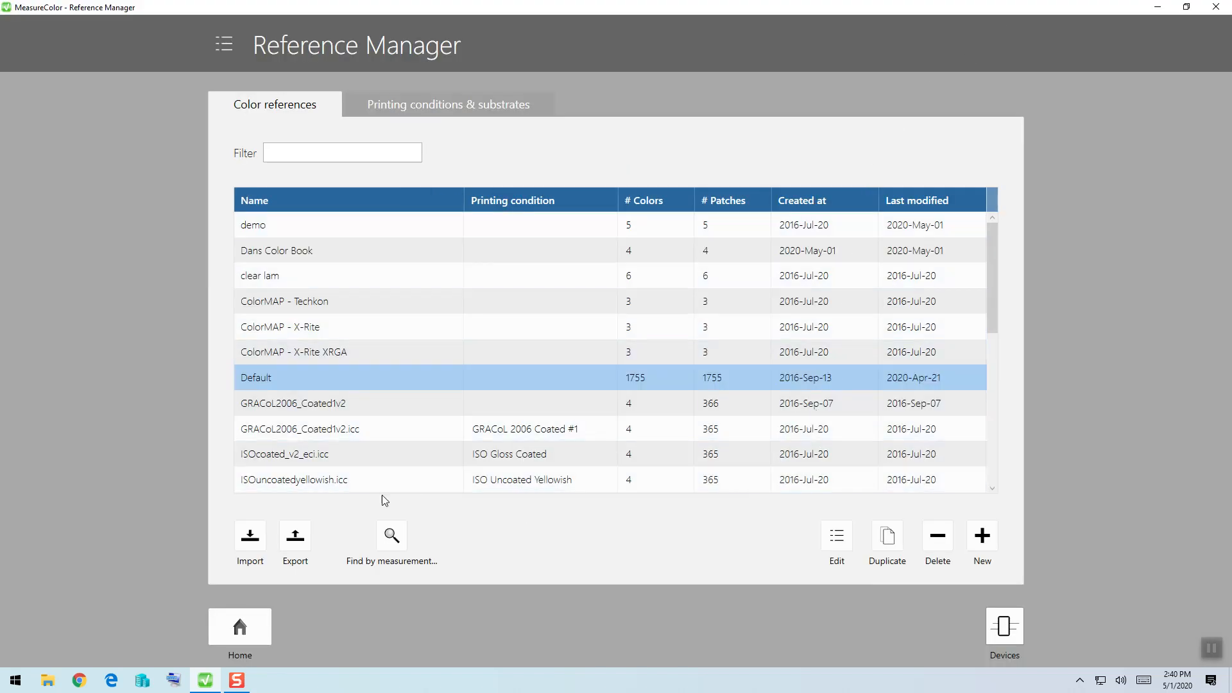
Step: Examine the file types offered for importing a new color book, and cancel the import without choosing a file
click(256, 543)
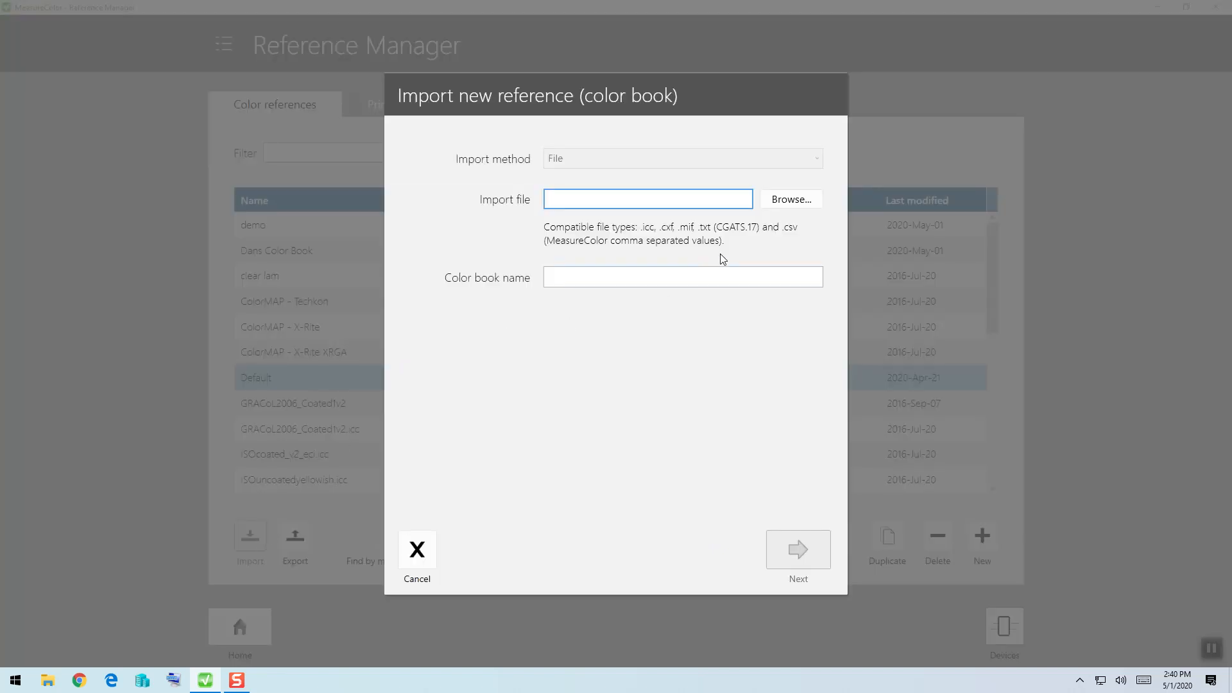
click(796, 200)
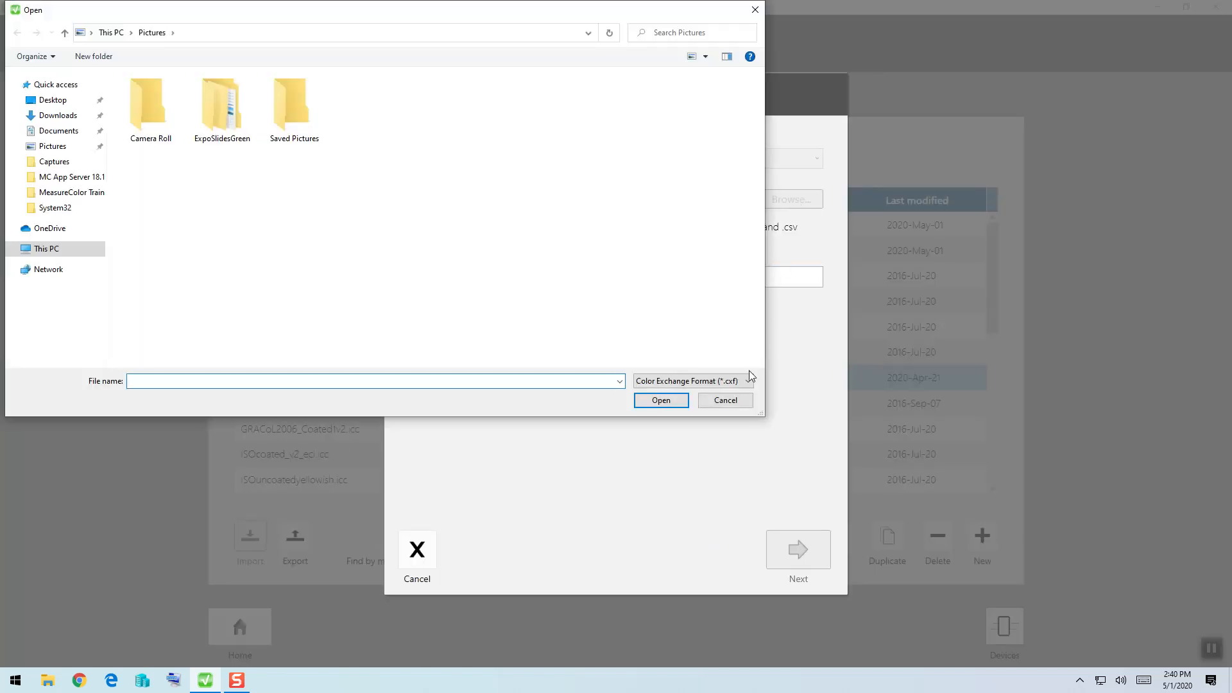
click(747, 383)
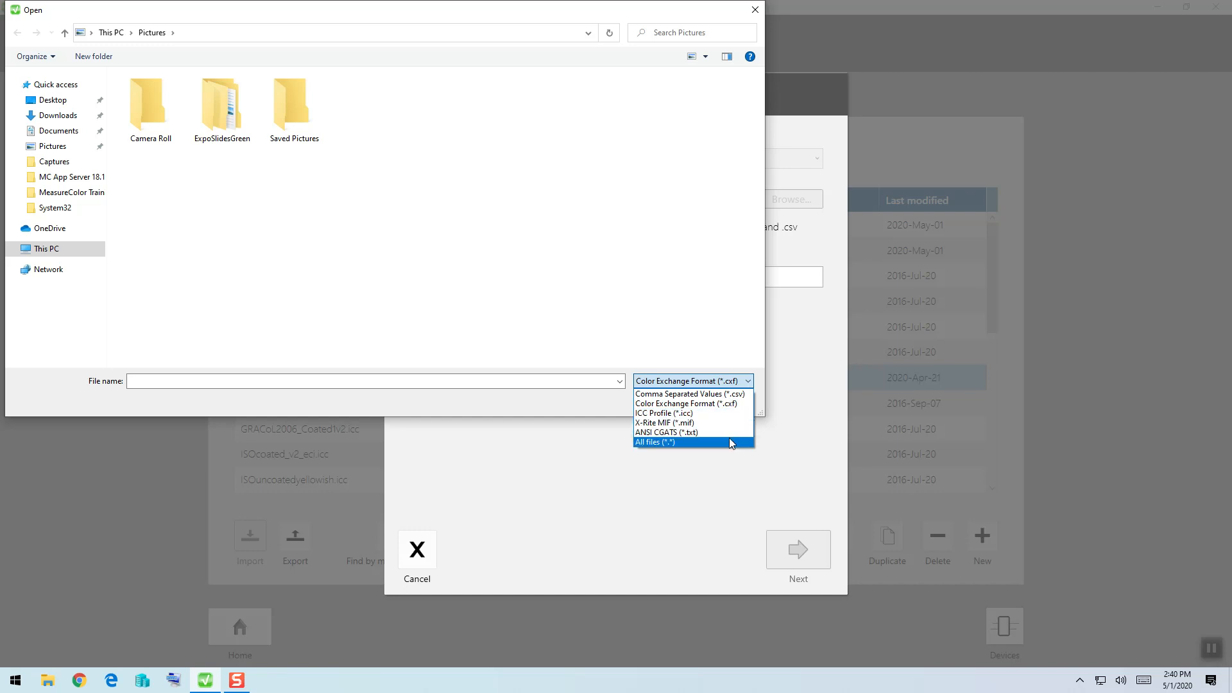
click(652, 406)
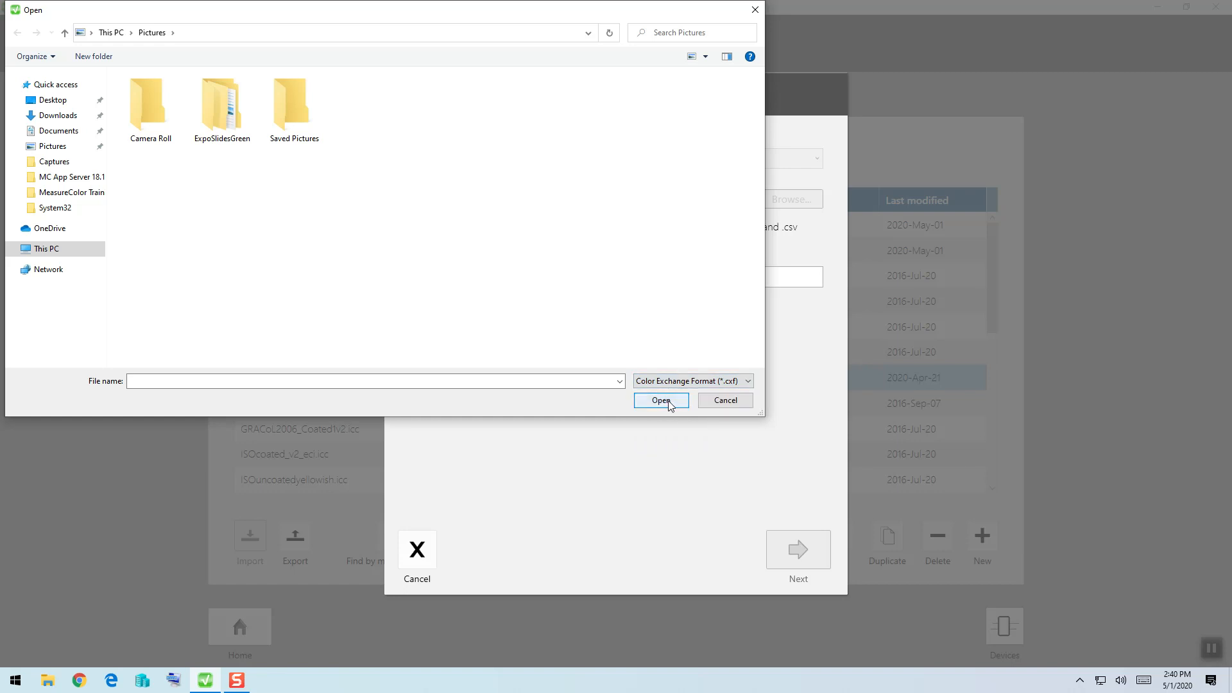
click(716, 401)
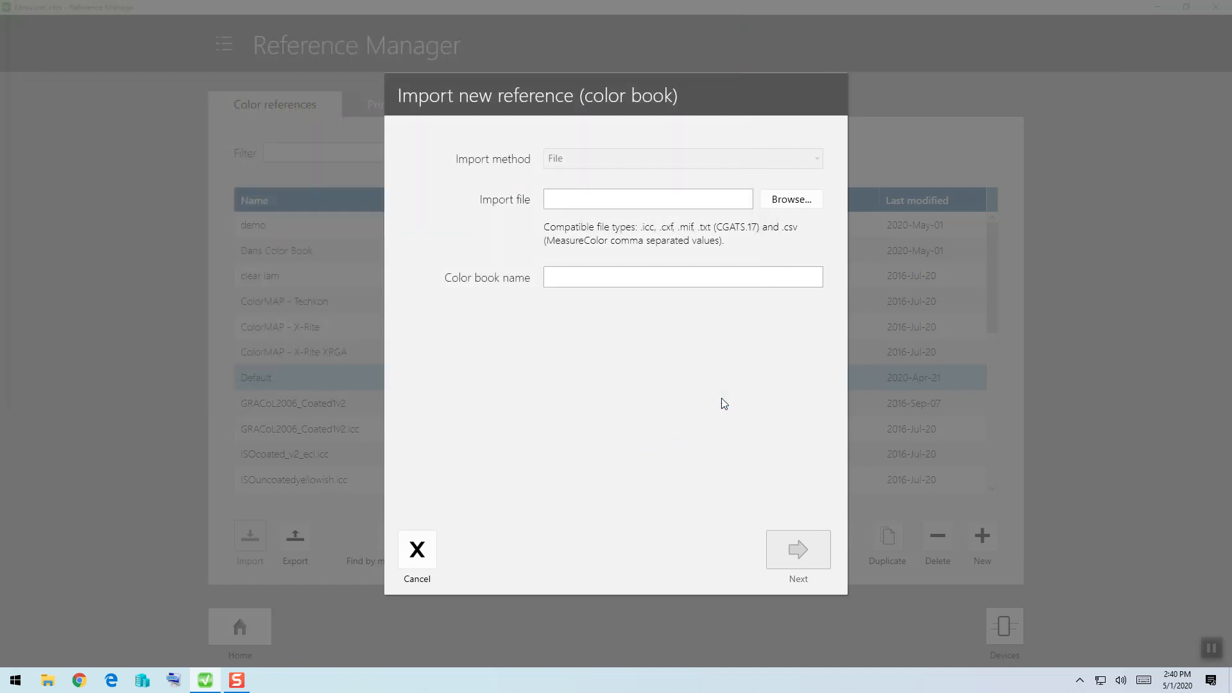
click(414, 553)
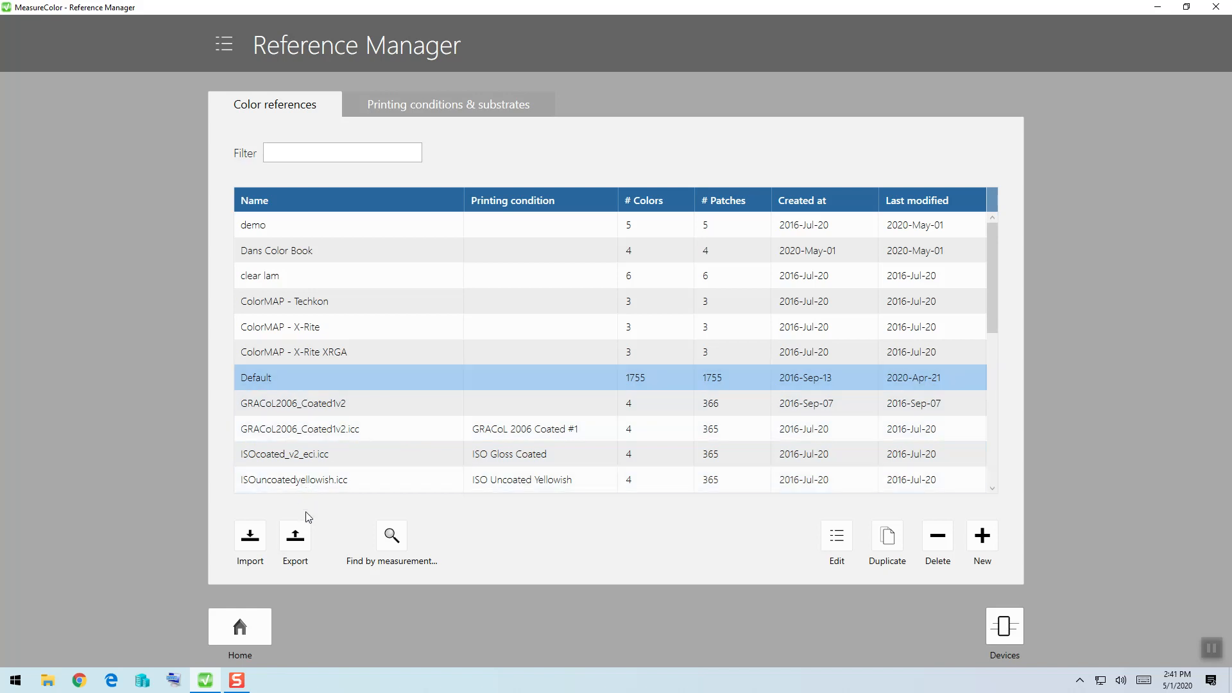
Step: Examine the file formats offered for exporting the Default reference, and cancel without saving a file
click(297, 539)
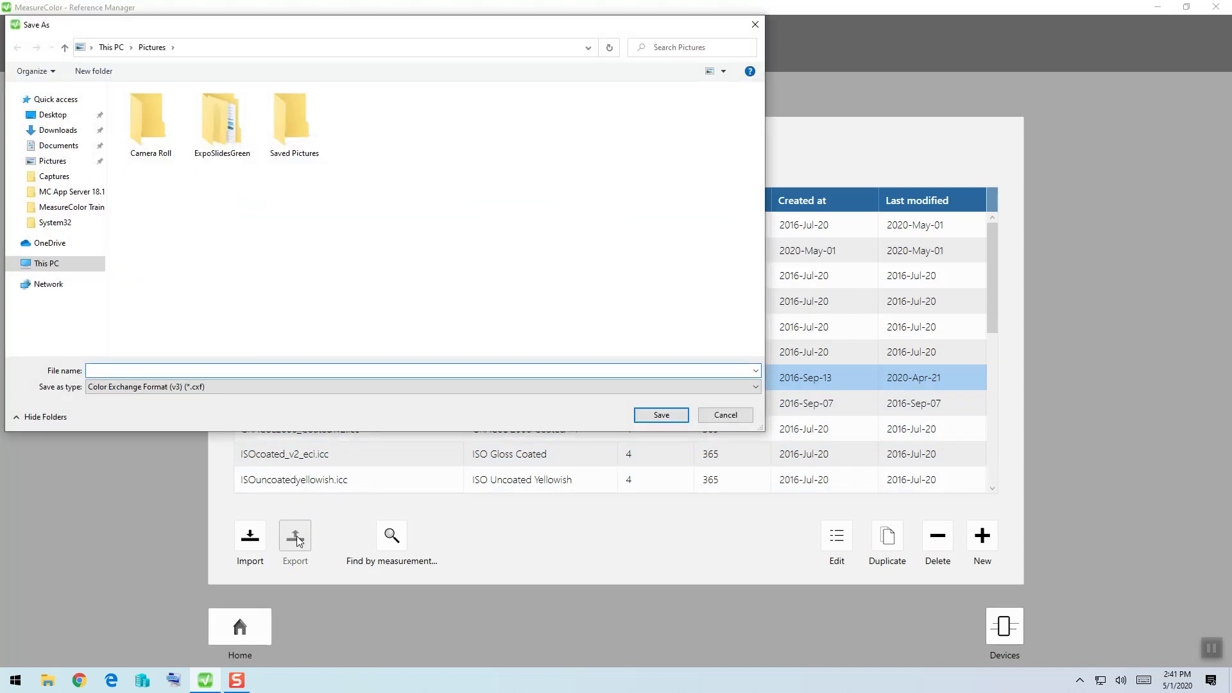
click(298, 386)
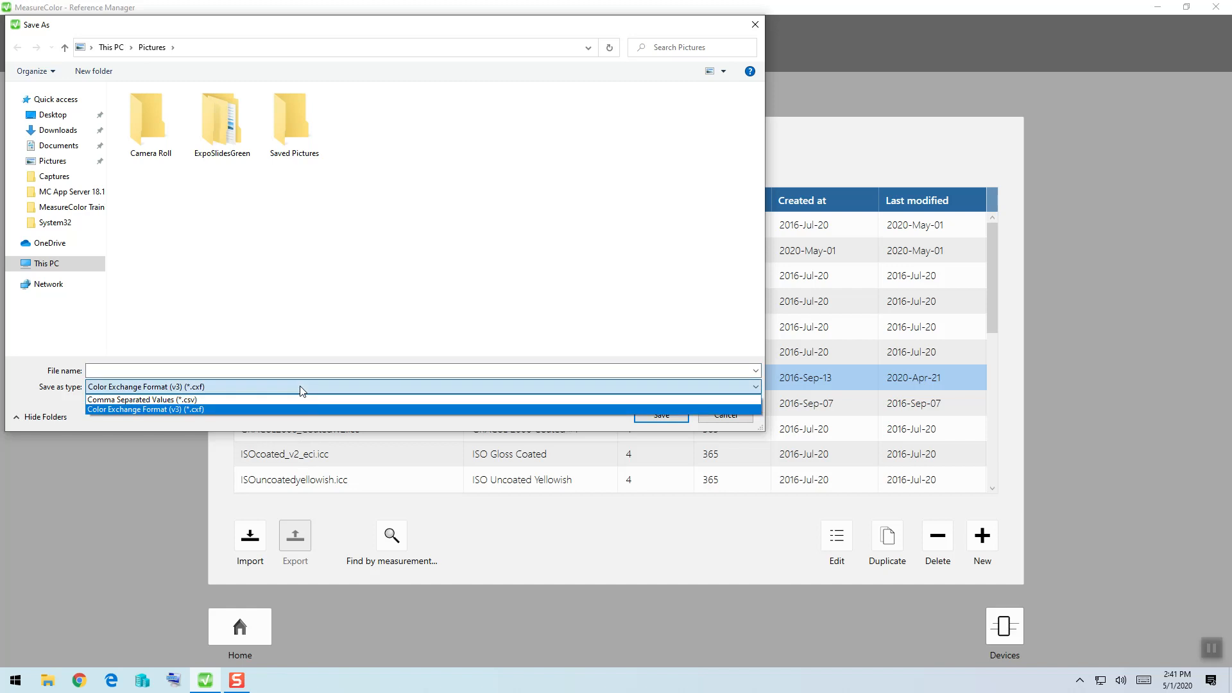
click(302, 388)
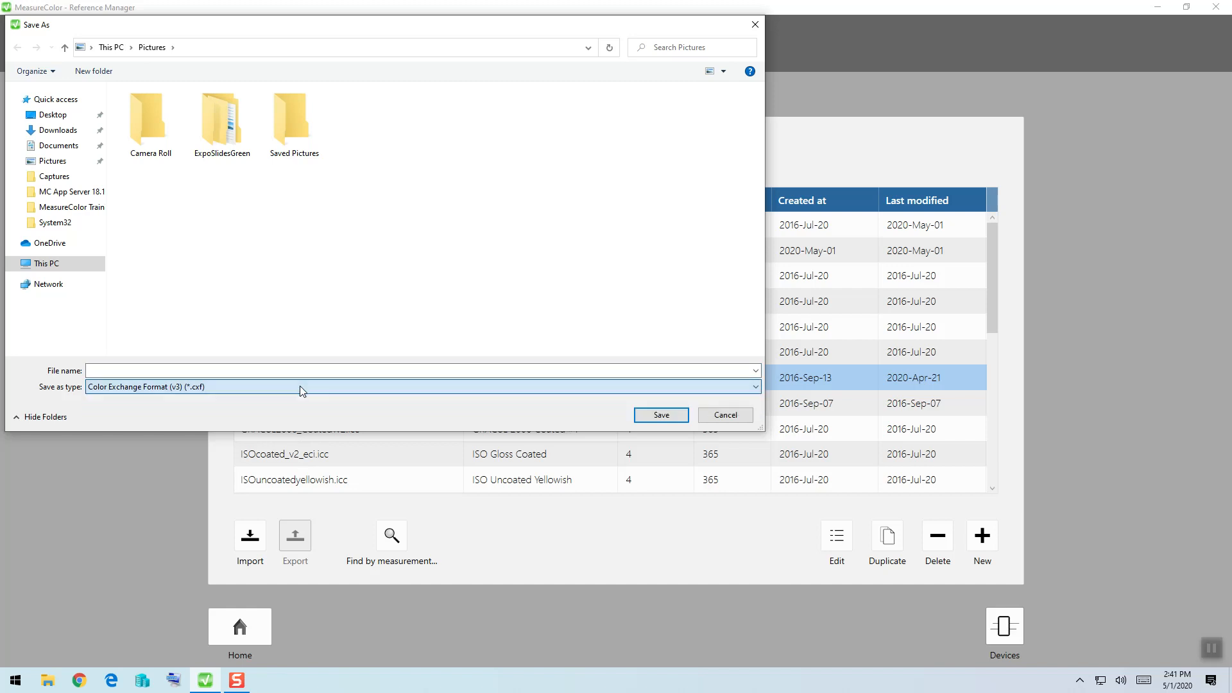
click(709, 417)
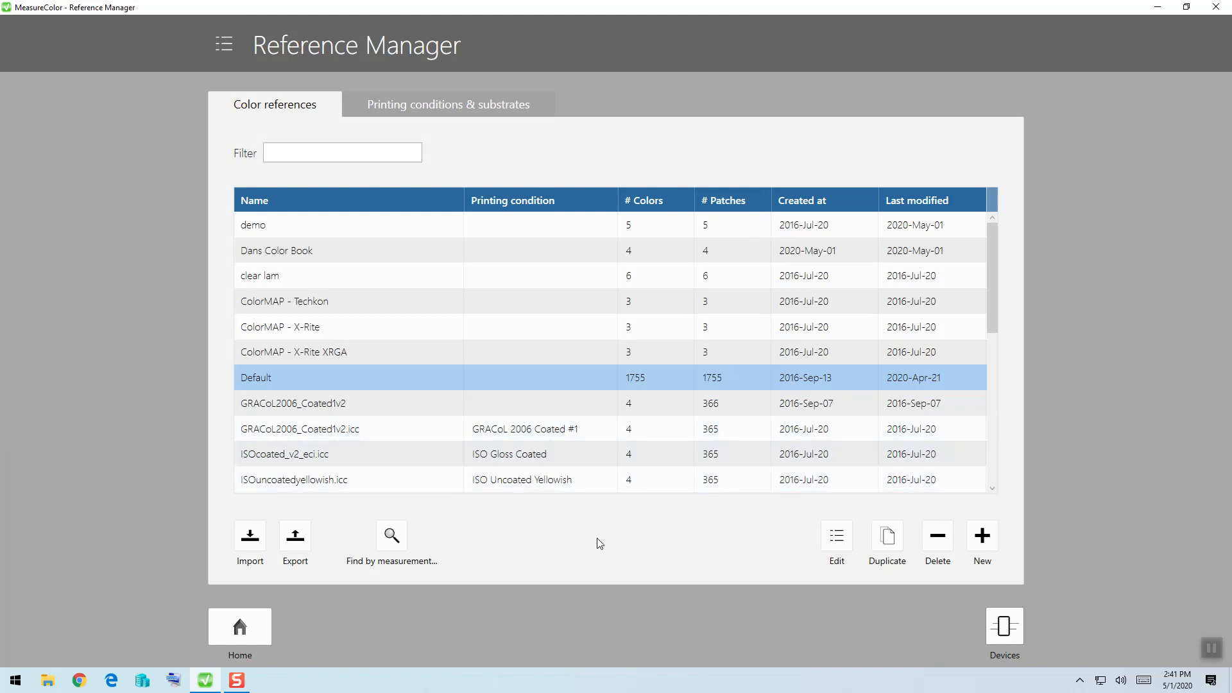
Step: Search all references for a color by measurement, and cancel without selecting a match
click(387, 535)
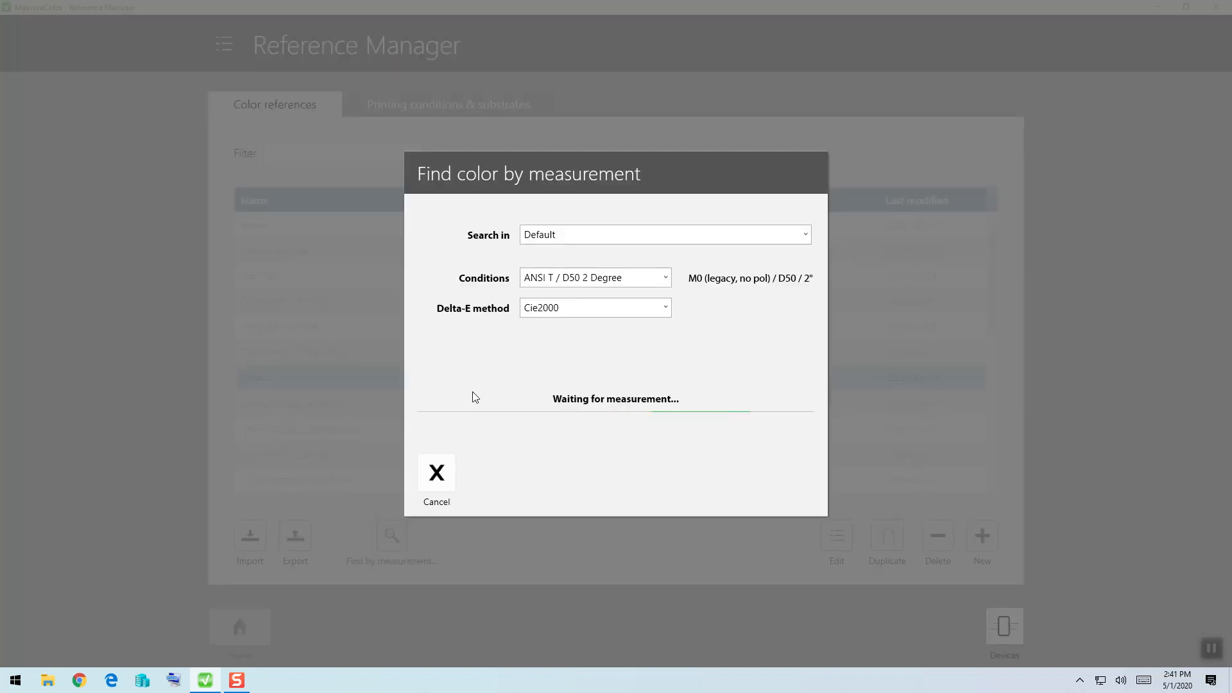
click(568, 245)
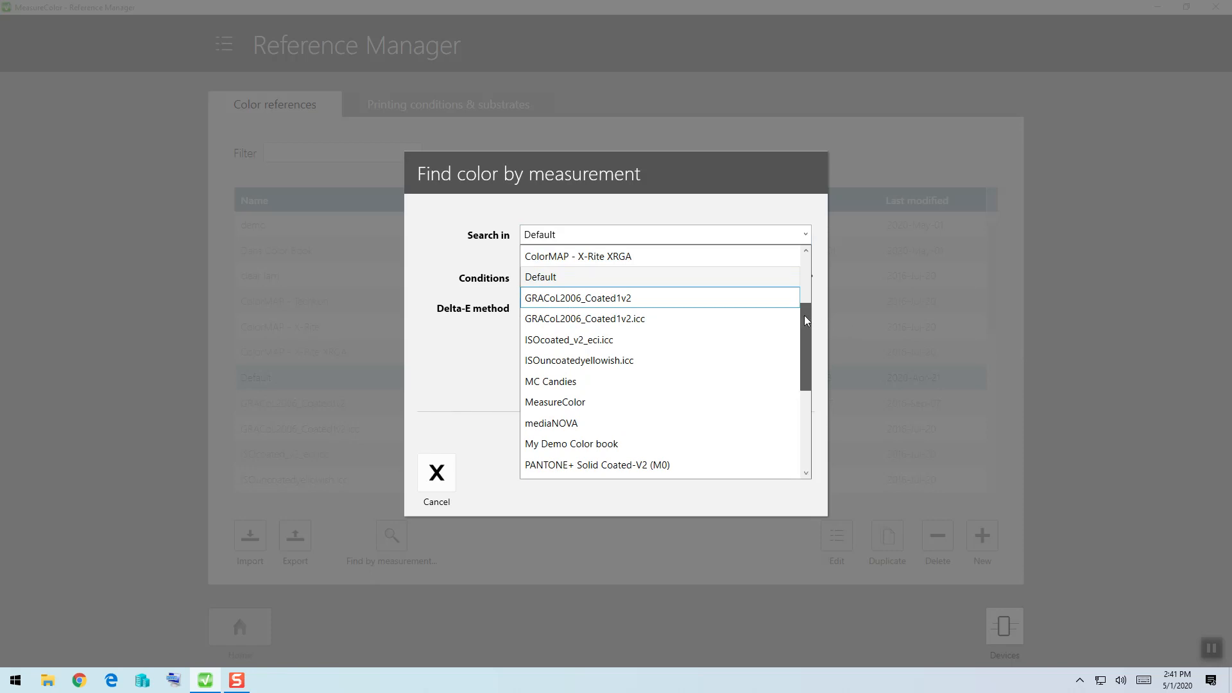
drag(803, 315, 799, 272)
click(668, 261)
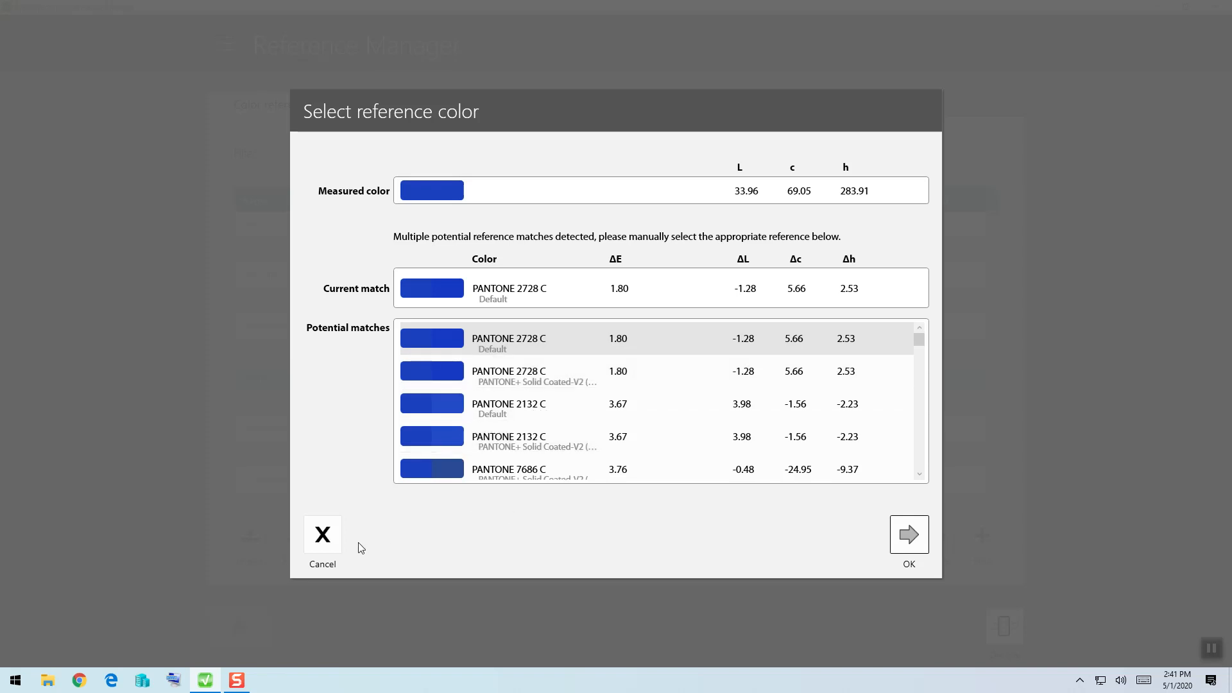
click(314, 544)
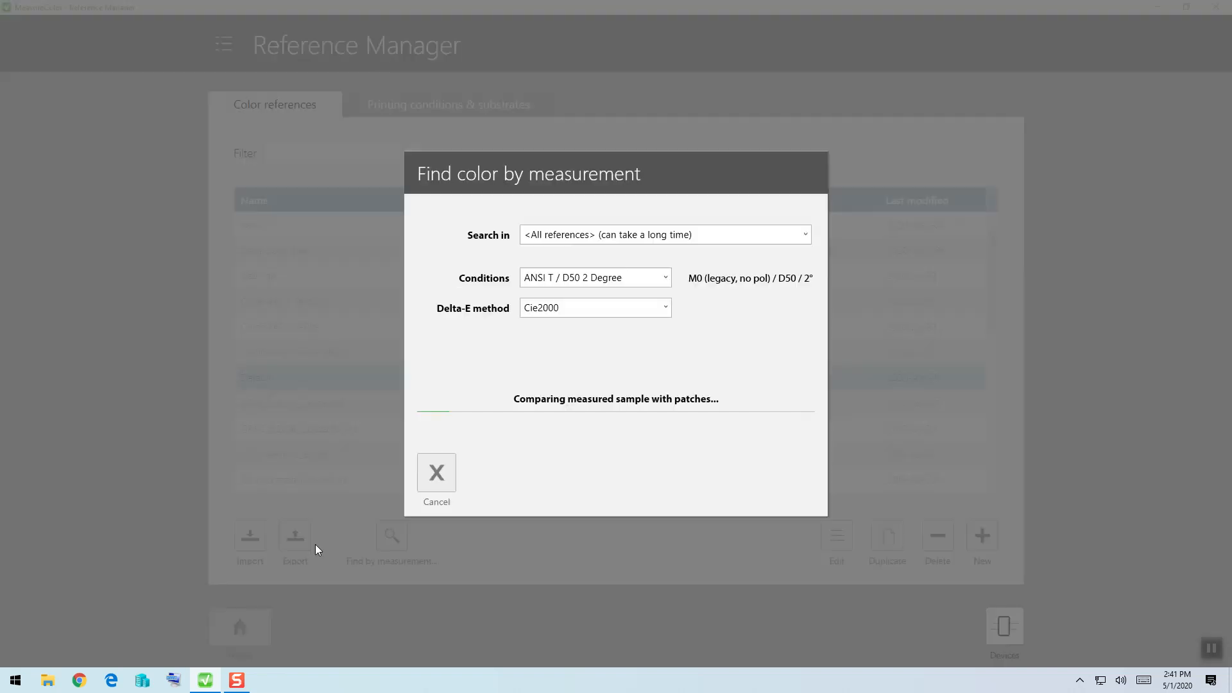
click(436, 480)
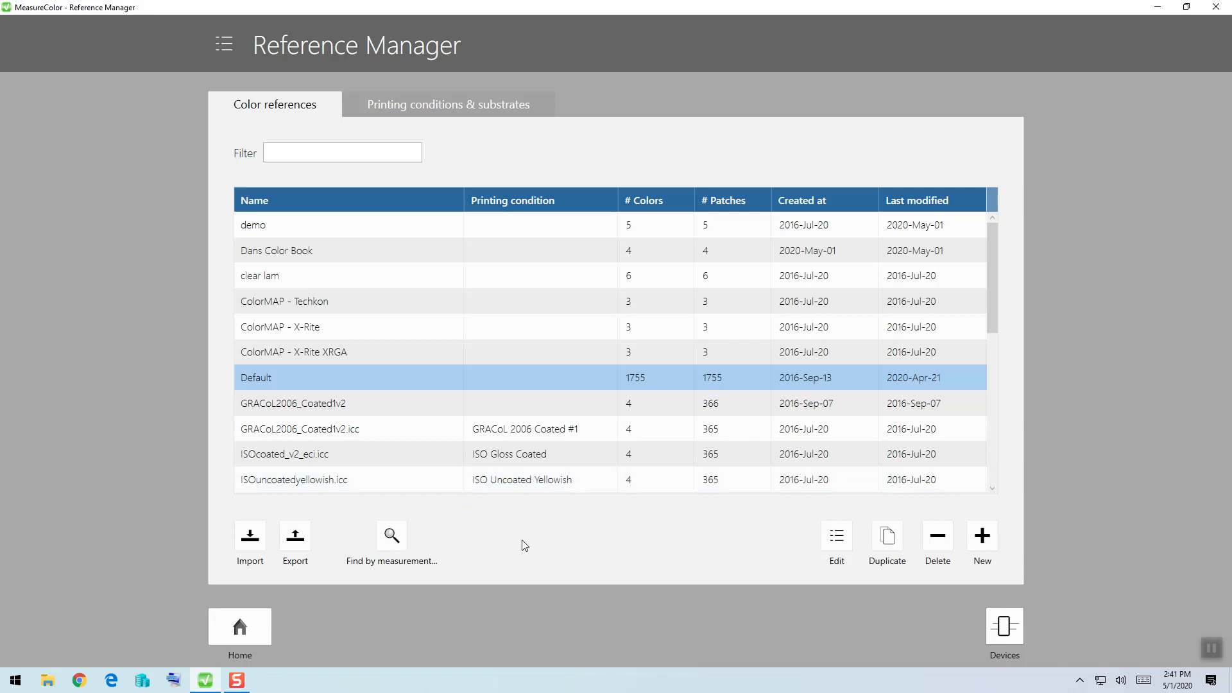